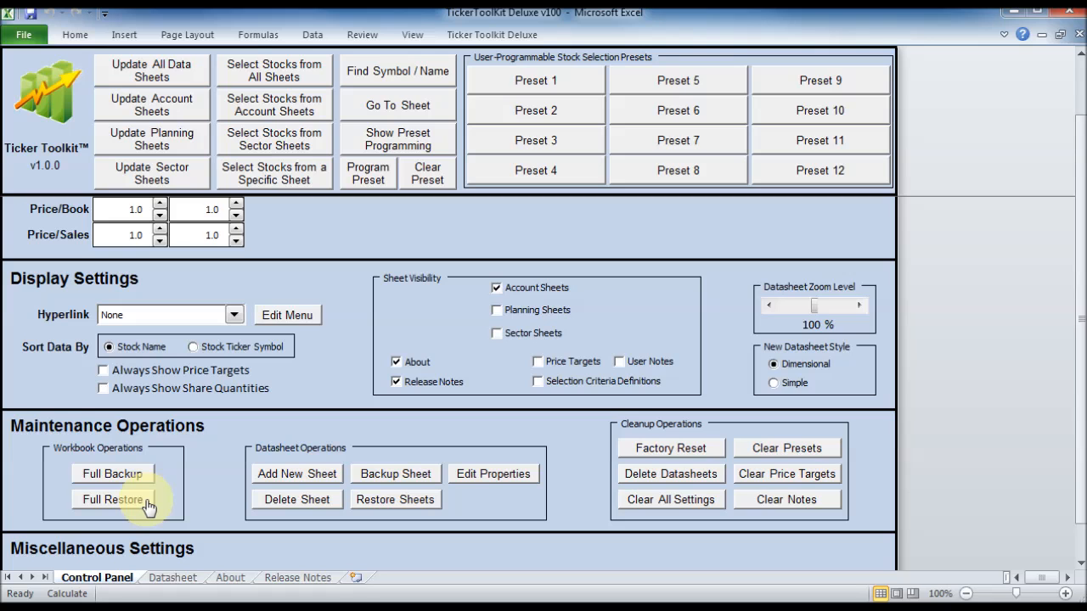
# Fully restore the workbook from "simple workbook example.ttk" in the Workbook Examples folder and accept the example-file terms
pyautogui.click(781, 491)
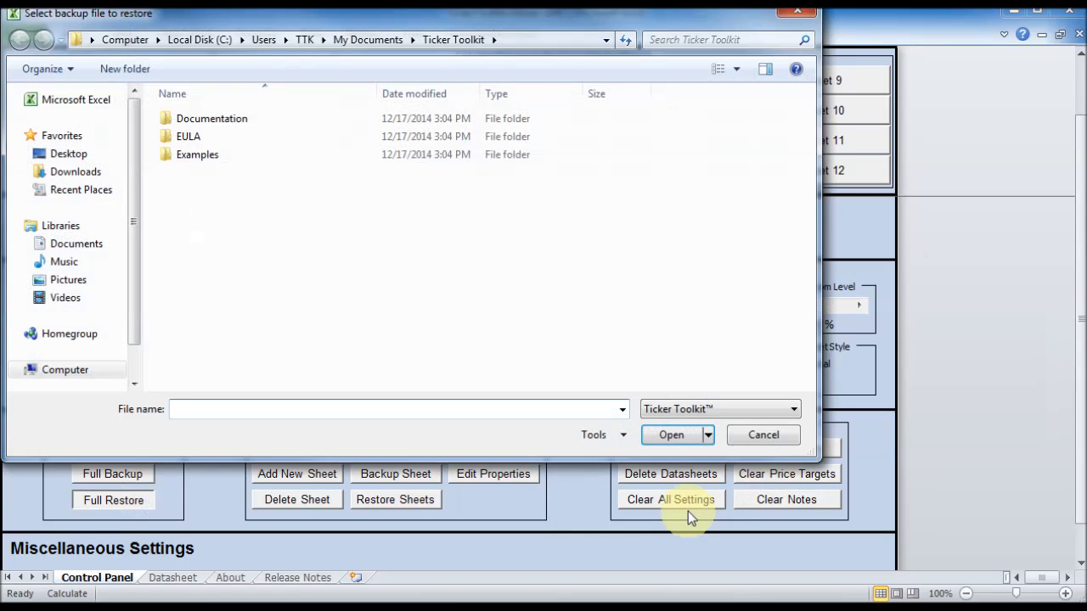
pyautogui.doubleClick(190, 157)
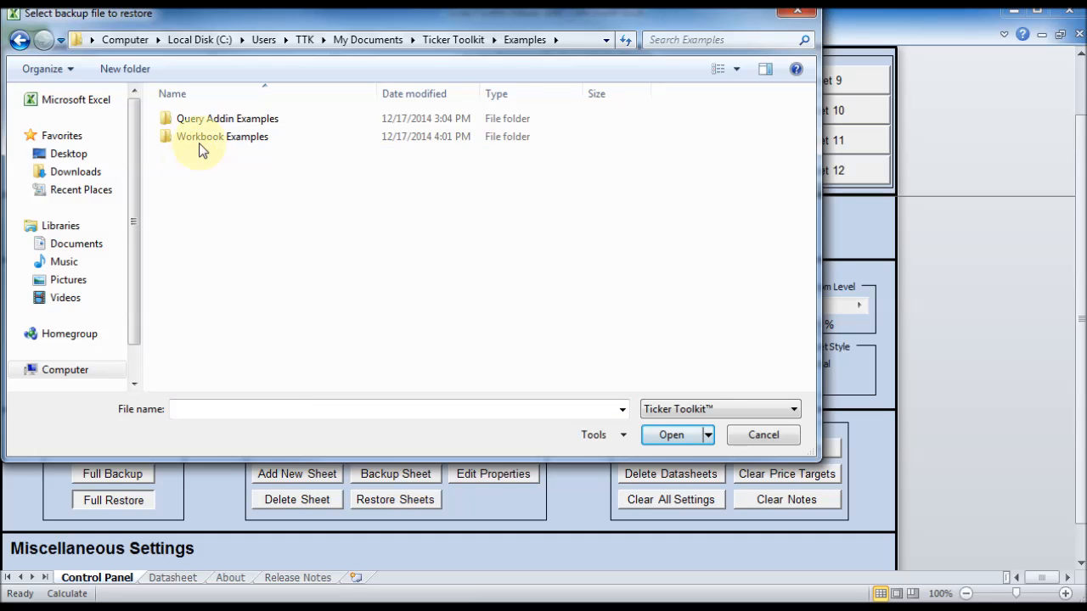
pyautogui.doubleClick(194, 136)
pyautogui.click(194, 137)
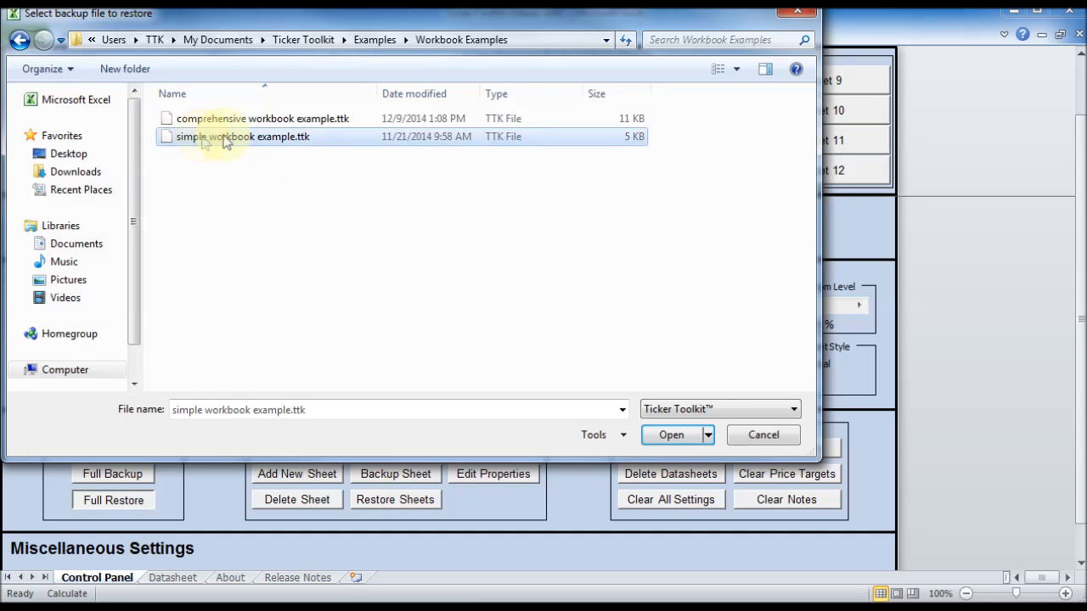
pyautogui.click(669, 436)
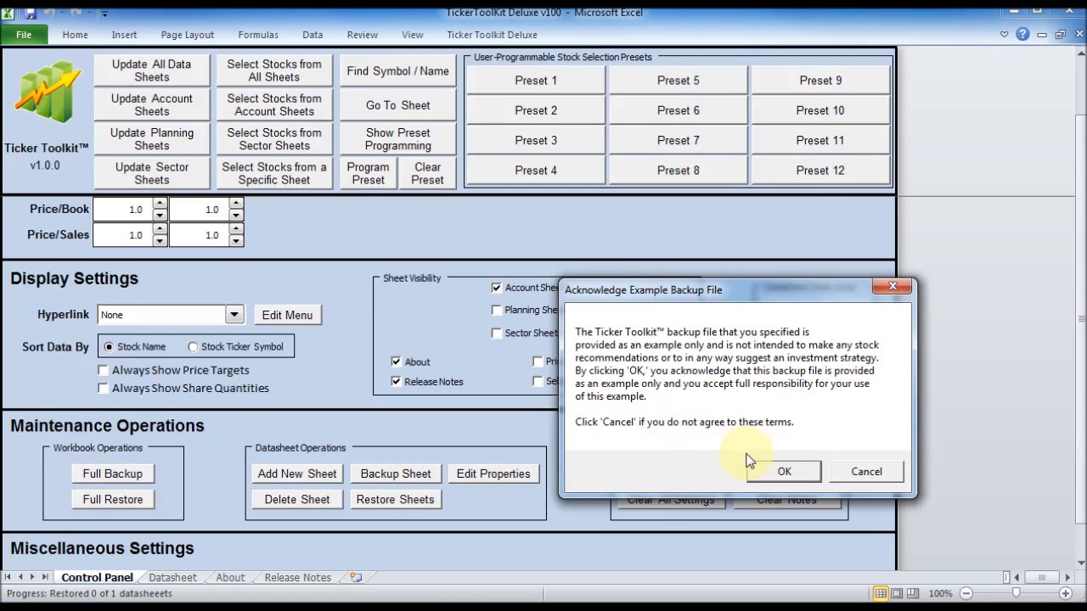
pyautogui.click(780, 472)
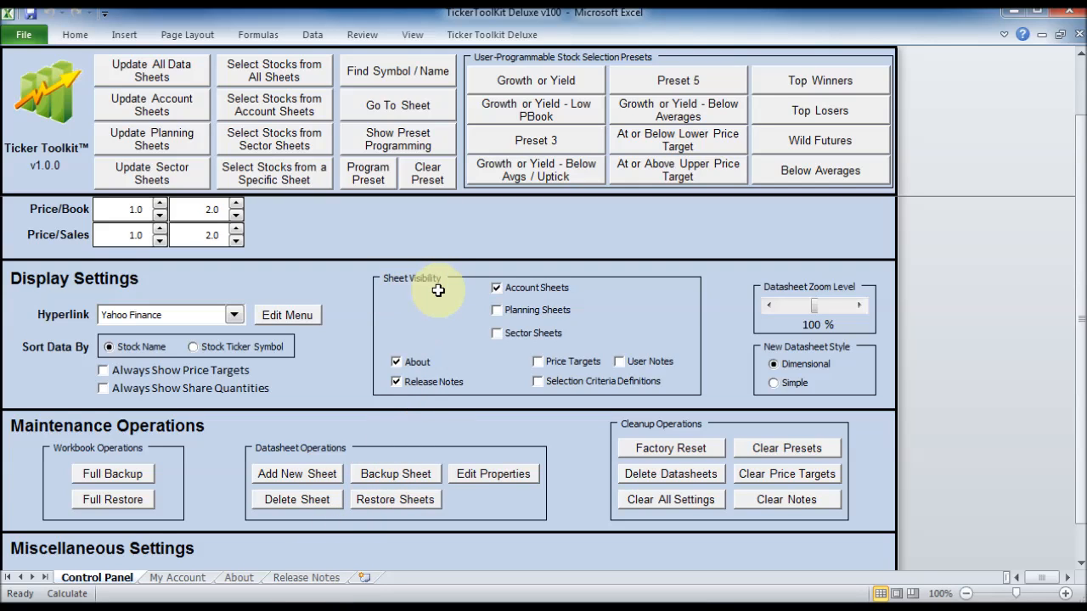
# Hide the About and Release Notes sheets and go to the My Account sheet
pyautogui.click(397, 362)
pyautogui.click(396, 382)
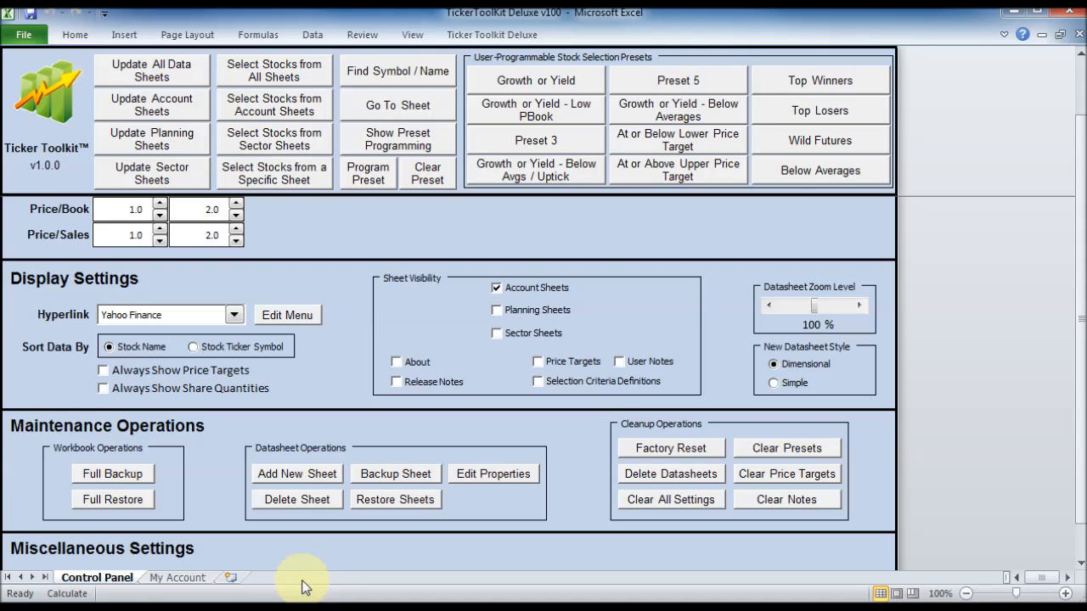
pyautogui.click(182, 578)
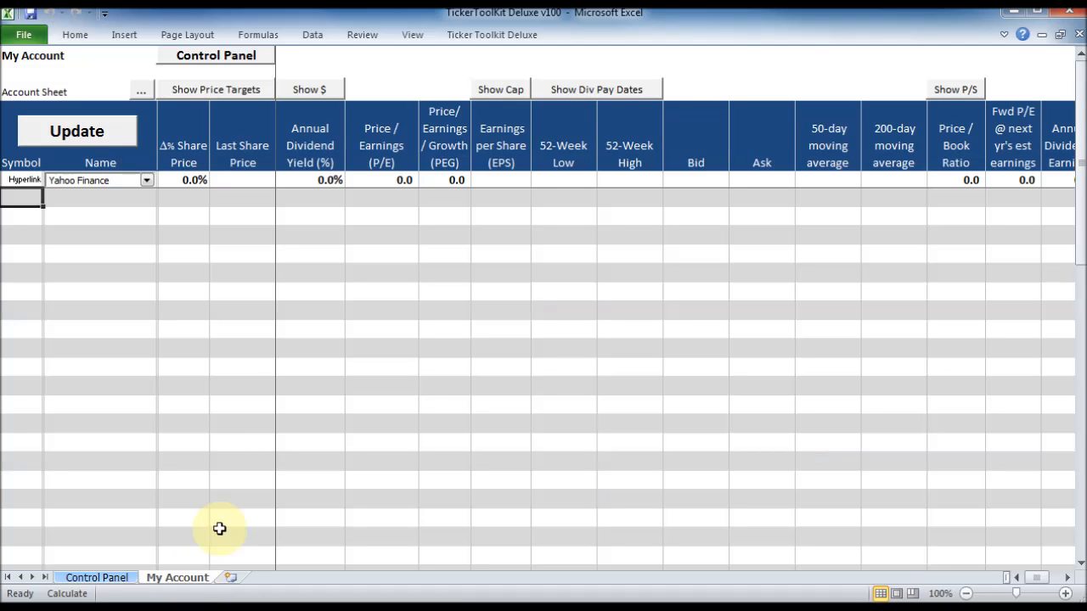
# In the My Account datasheet's properties, set the heading to "Brokerage Acct" and enter the account number as the subheading
pyautogui.click(141, 91)
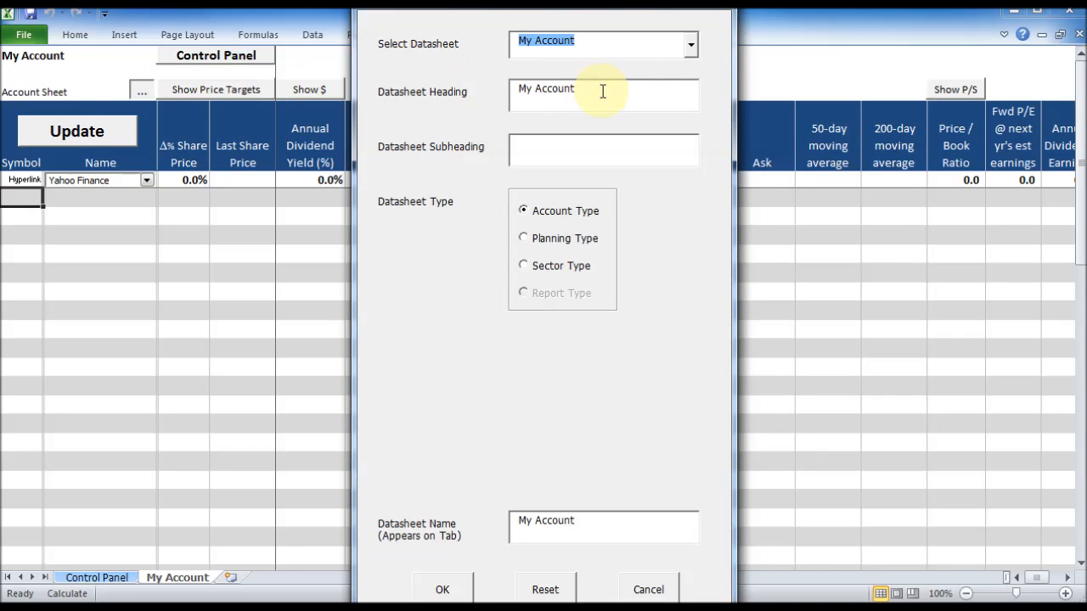
pyautogui.click(546, 92)
pyautogui.moveTo(546, 92); pyautogui.dragTo(479, 91)
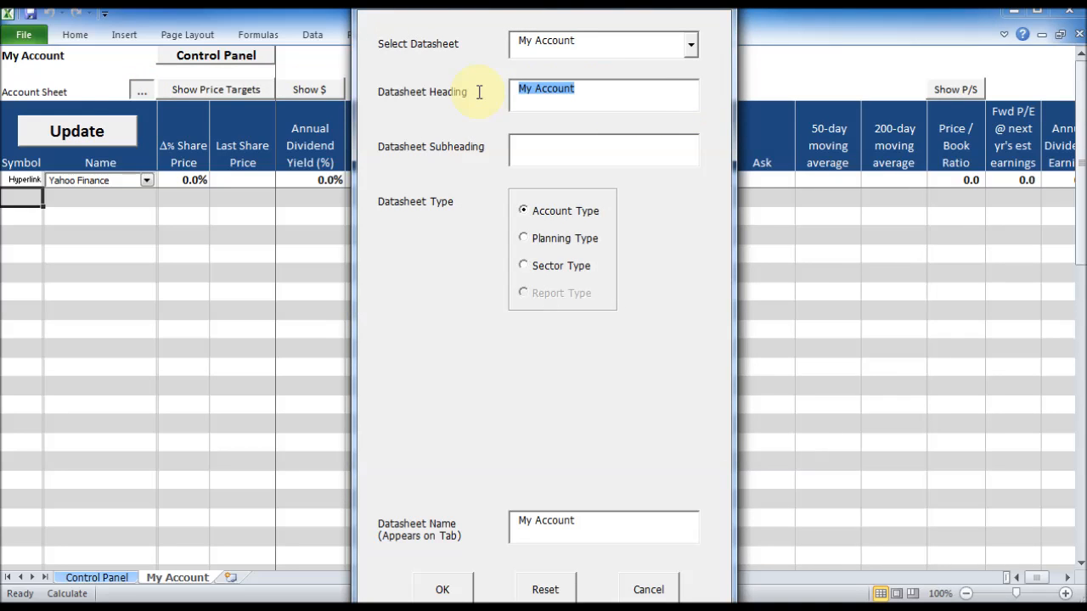
pyautogui.write('Brokerage Acc')
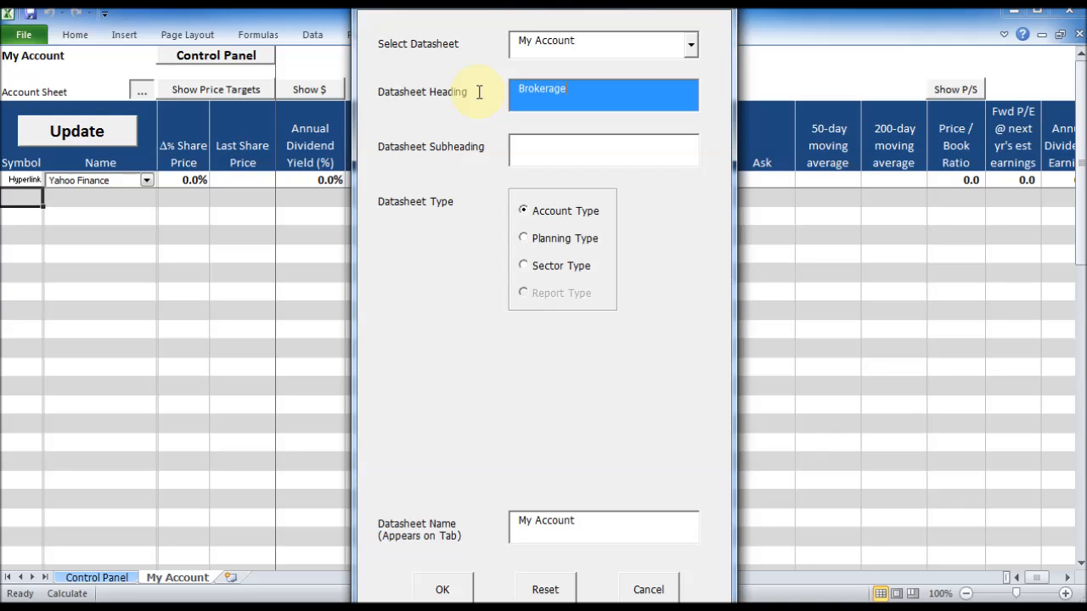
pyautogui.click(548, 154)
pyautogui.write('Acc')
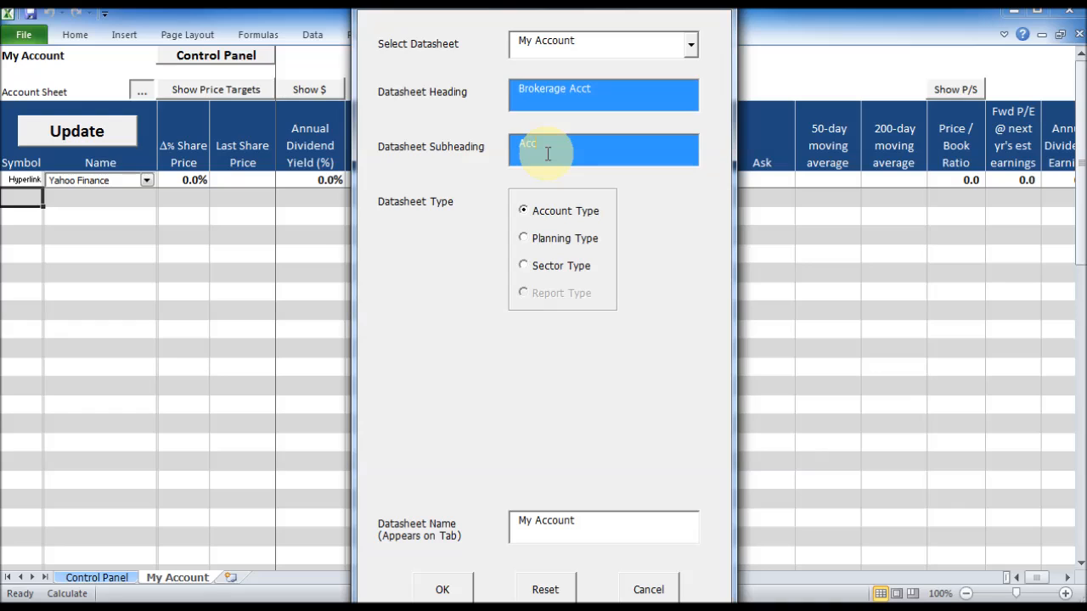
pyautogui.write('t #1234-5678')
# Set the datasheet's tab name to "Brokerage Acct" and apply the property changes
pyautogui.click(600, 528)
pyautogui.moveTo(599, 529); pyautogui.dragTo(478, 517)
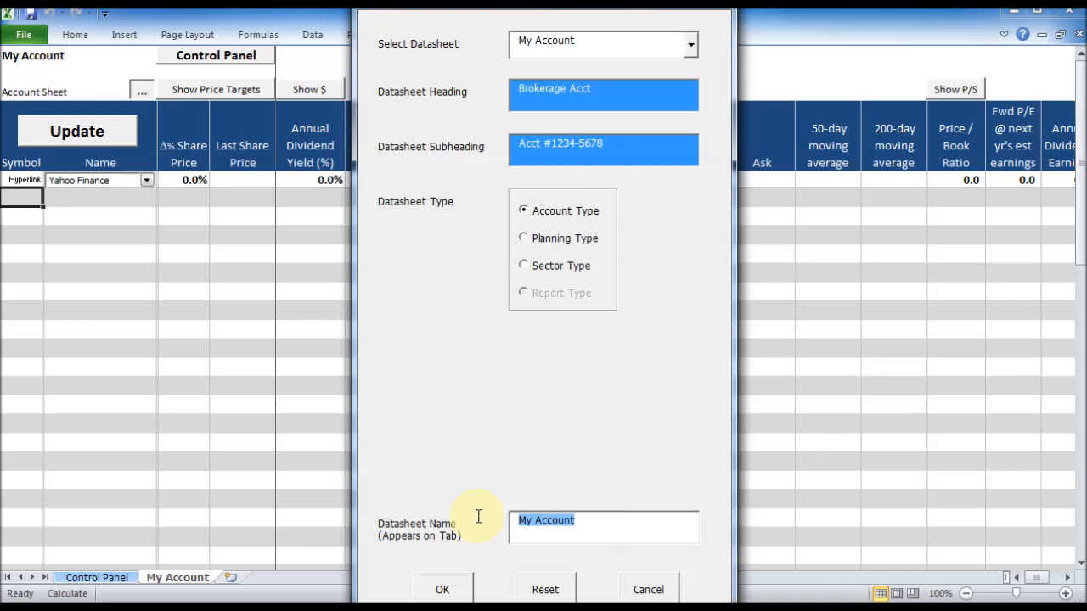
pyautogui.write('Brokerage Acc')
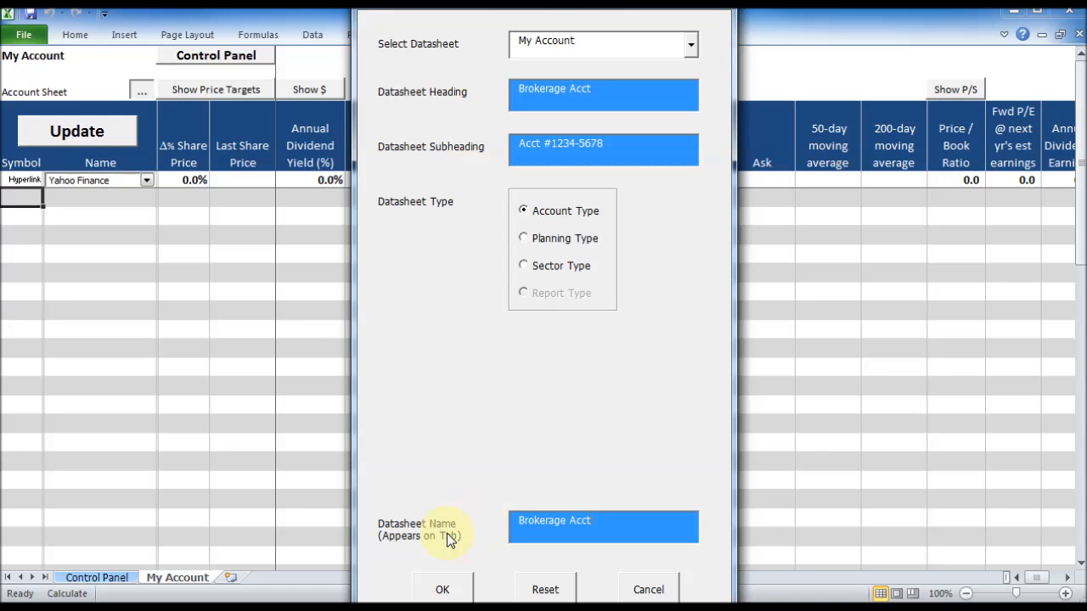
pyautogui.click(443, 592)
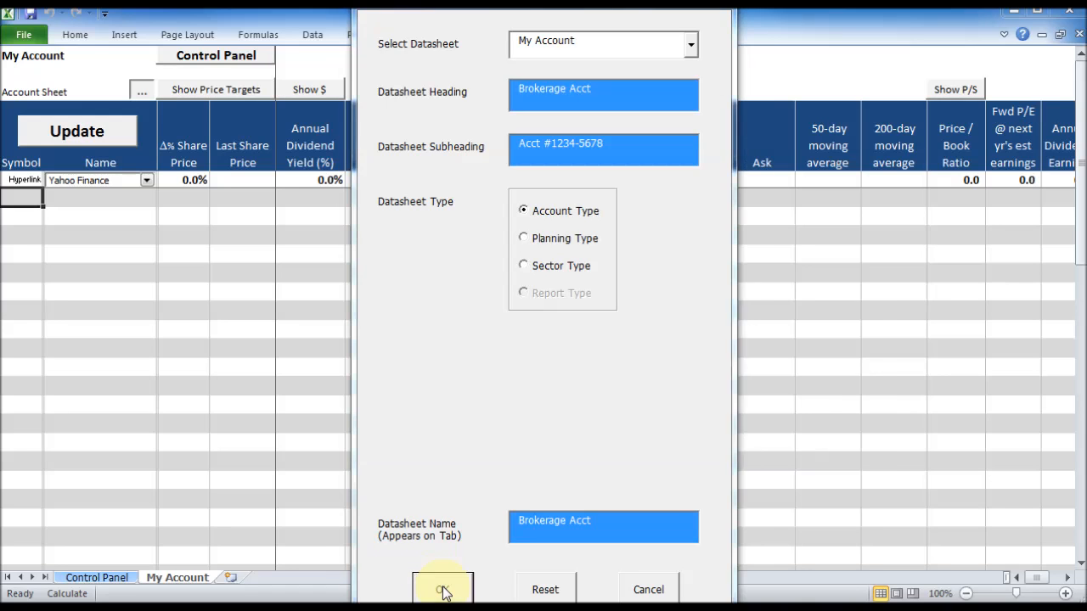
pyautogui.click(727, 462)
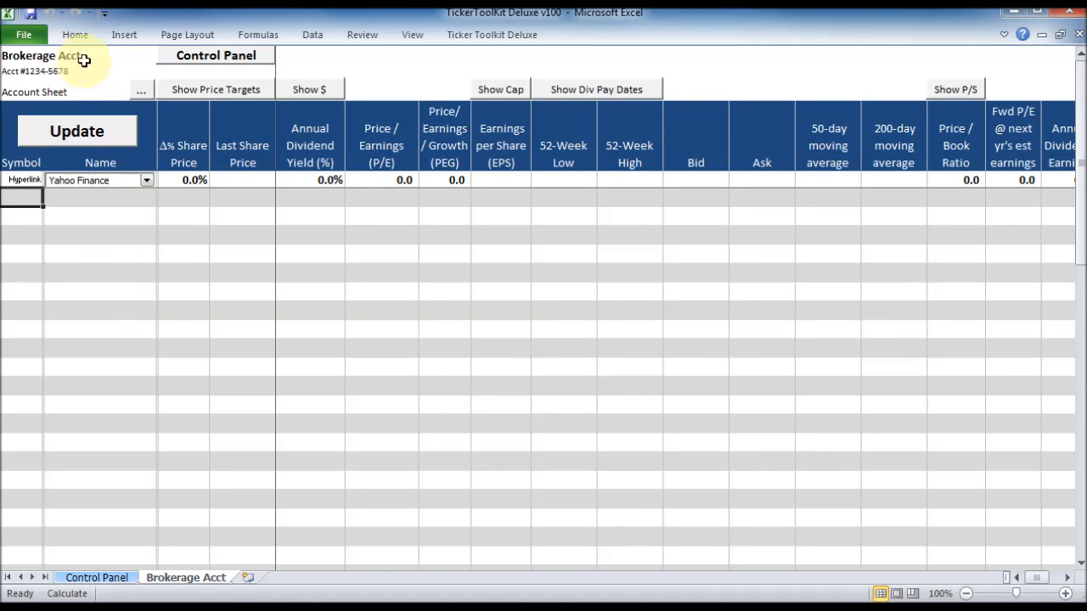
# Add a new sector datasheet named "Technology" in the last position
pyautogui.click(96, 577)
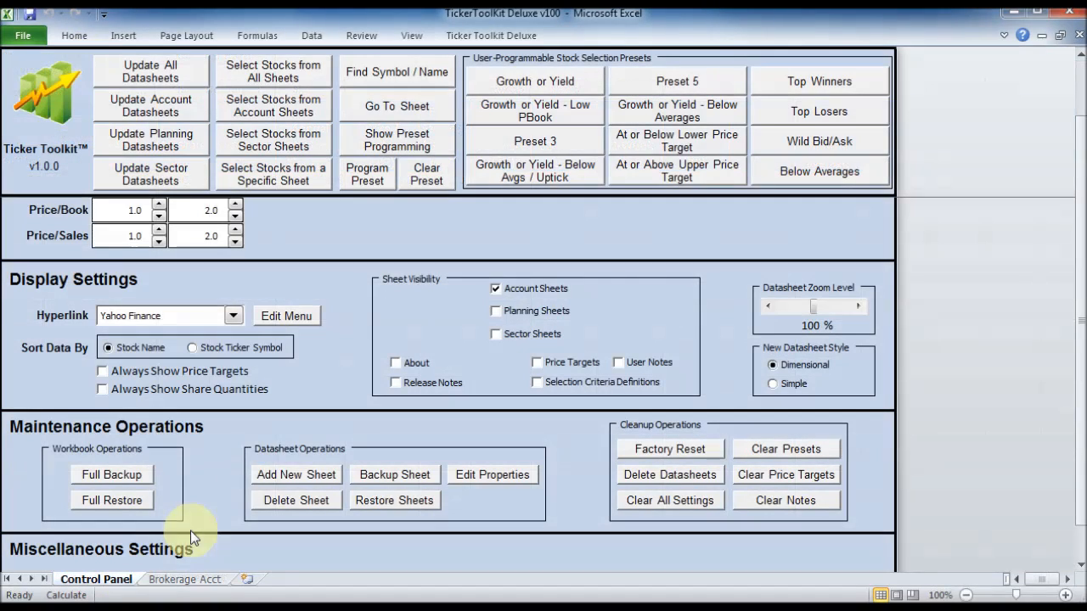
pyautogui.click(293, 475)
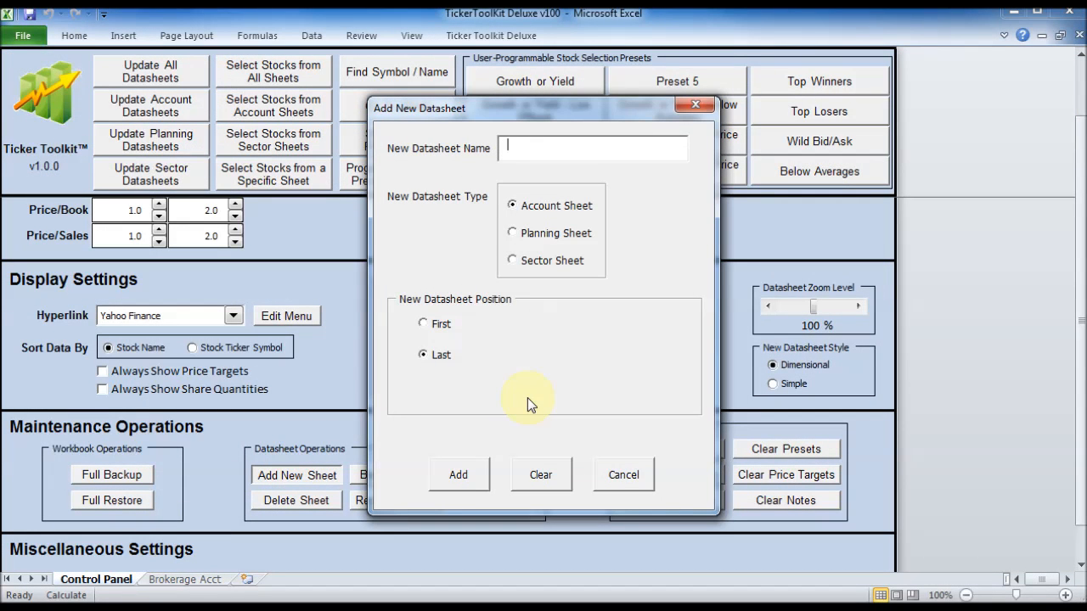
pyautogui.write('Technology')
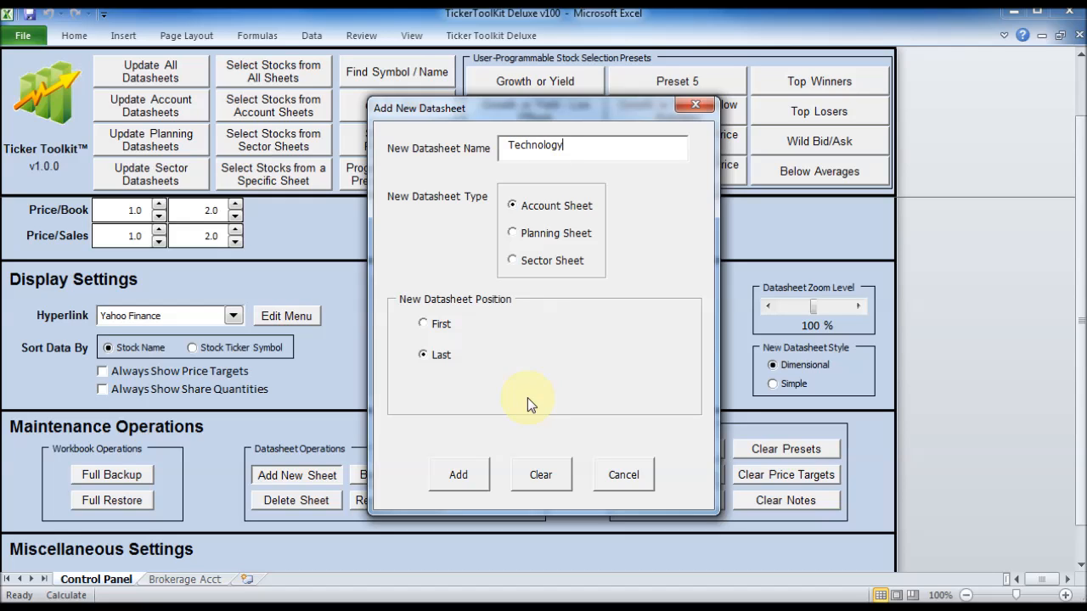
pyautogui.click(509, 261)
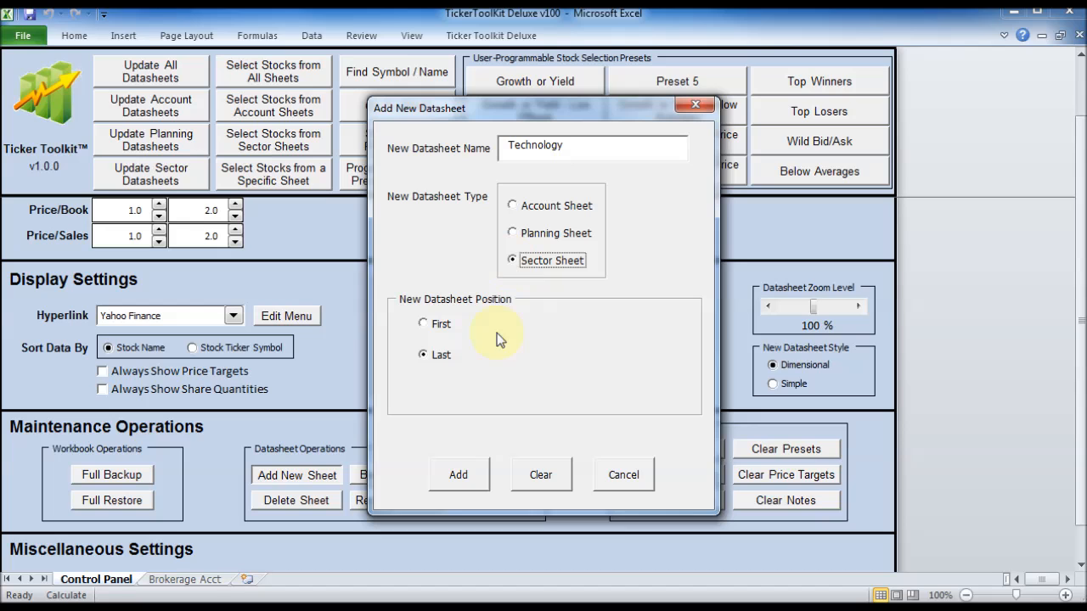
pyautogui.click(439, 477)
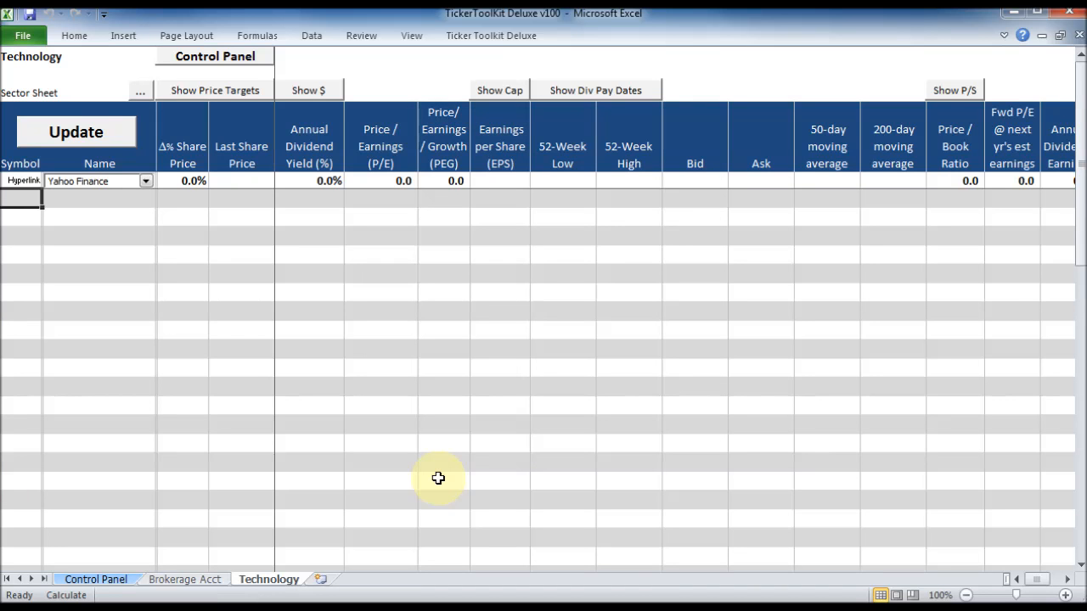
# Enter the symbol AAPL in the Technology sheet's first row and give it a lower price target of 107
pyautogui.write('aapl')
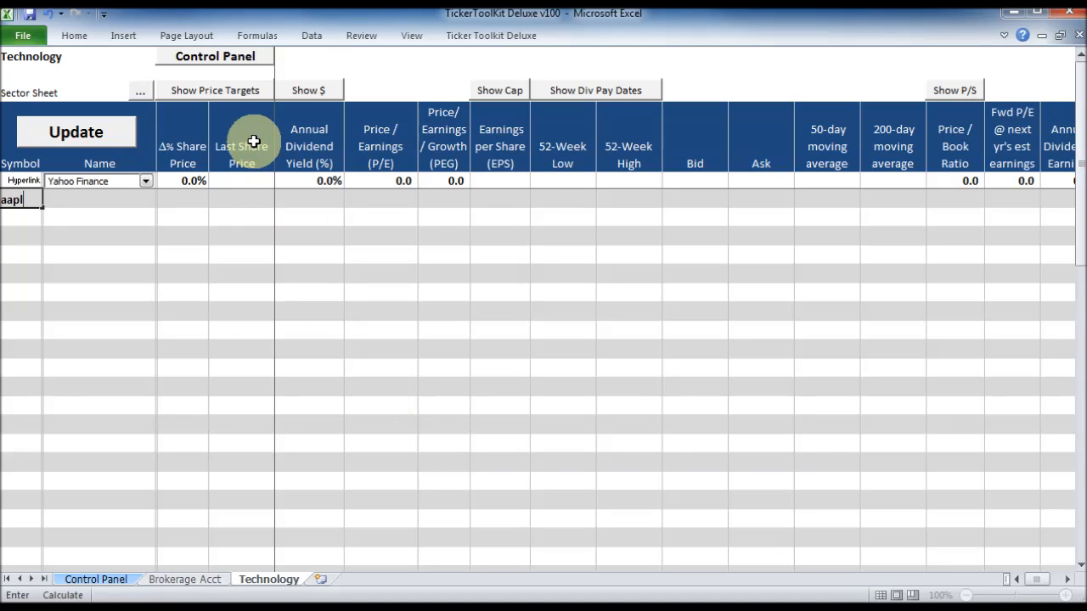
pyautogui.click(201, 92)
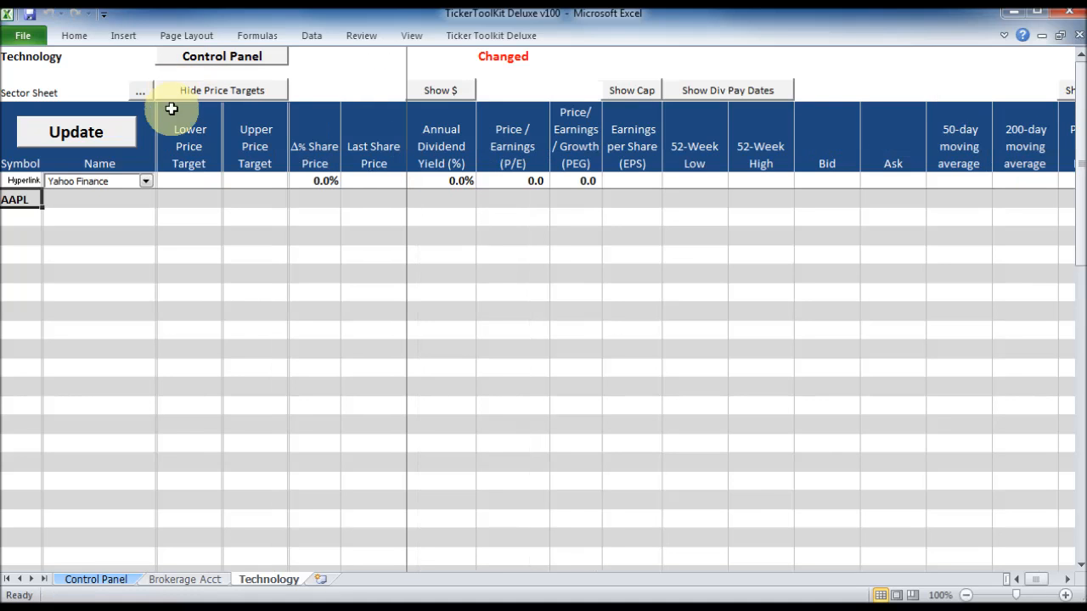
pyautogui.click(191, 195)
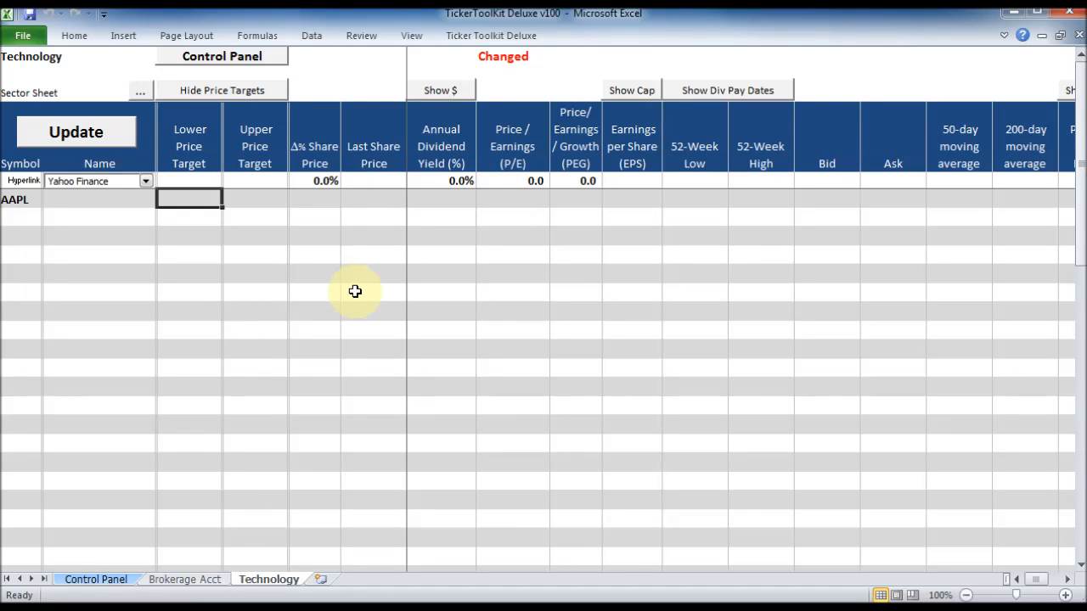
pyautogui.write('107')
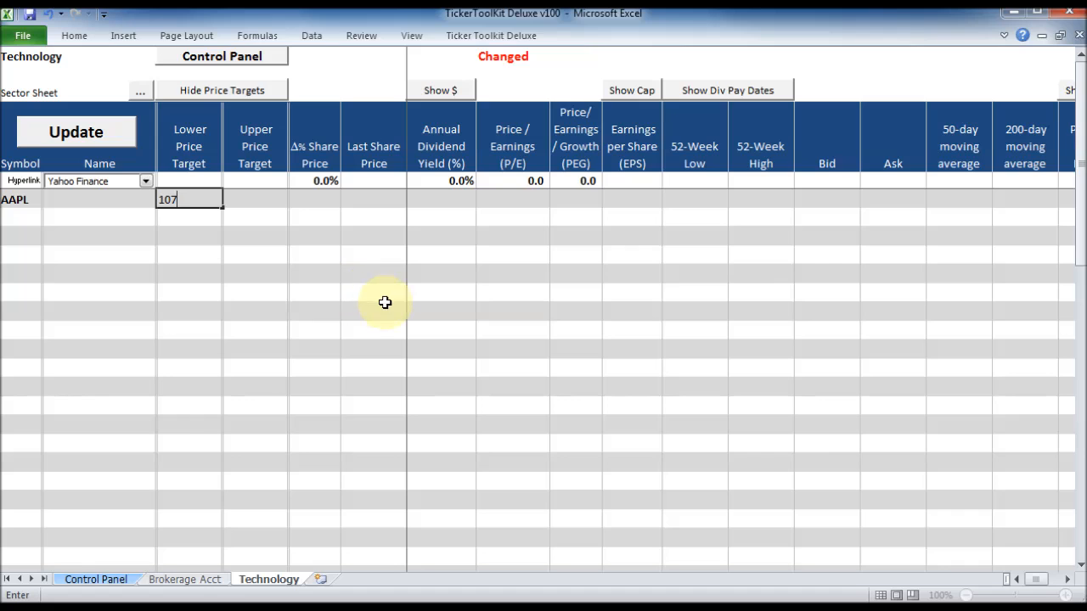
# Add the note "1/6/15: Analyst recommended buy at or below 107" to the AAPL row
pyautogui.moveTo(1032, 586); pyautogui.dragTo(1048, 584)
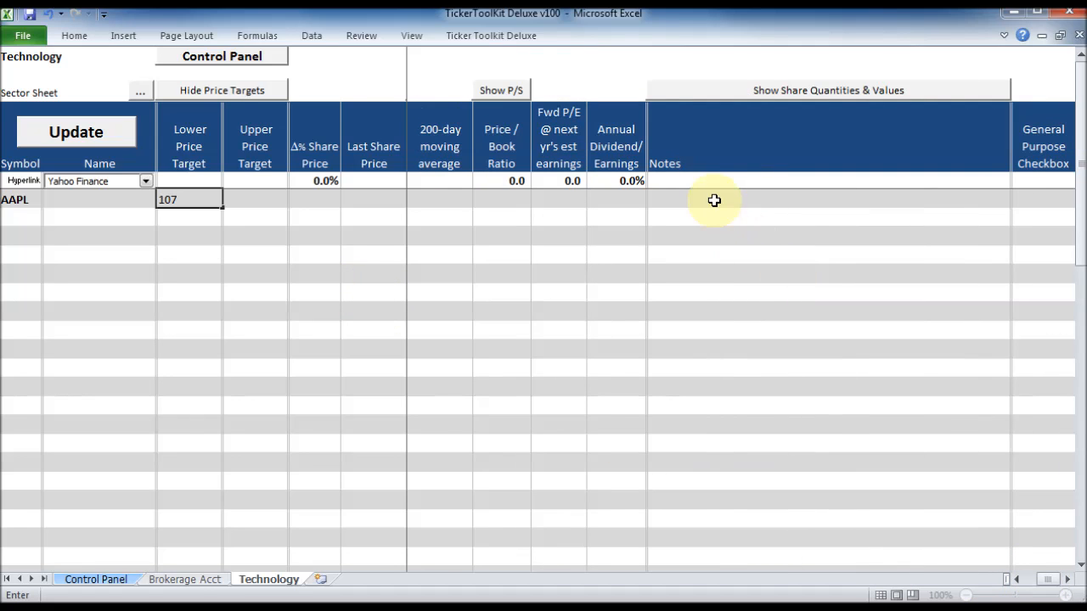
pyautogui.click(714, 199)
pyautogui.write('1/6/15: Analyst recommended buy at or below 10')
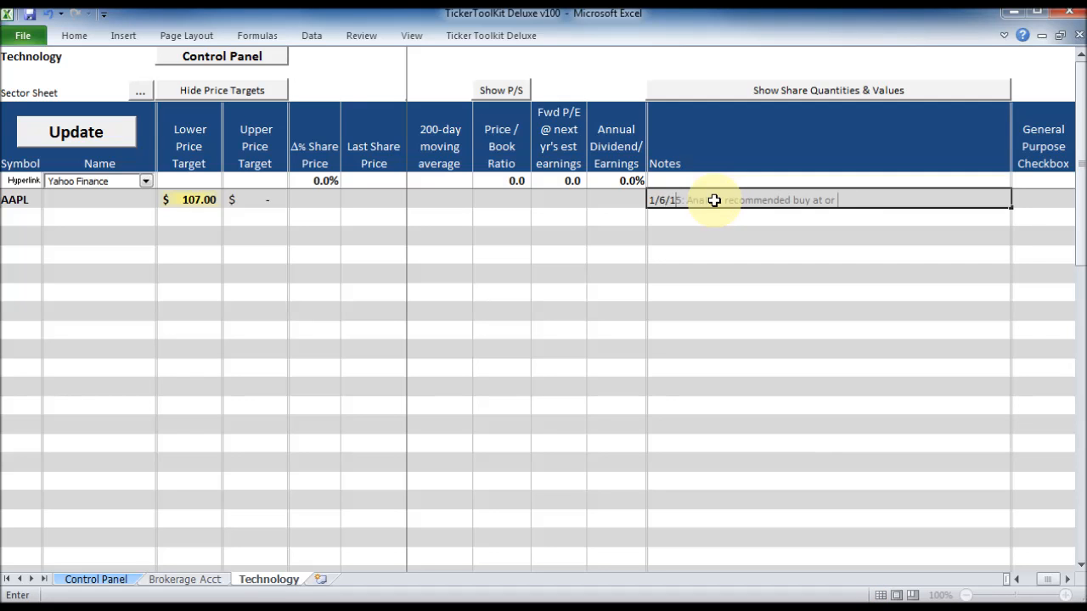
pyautogui.write('7')
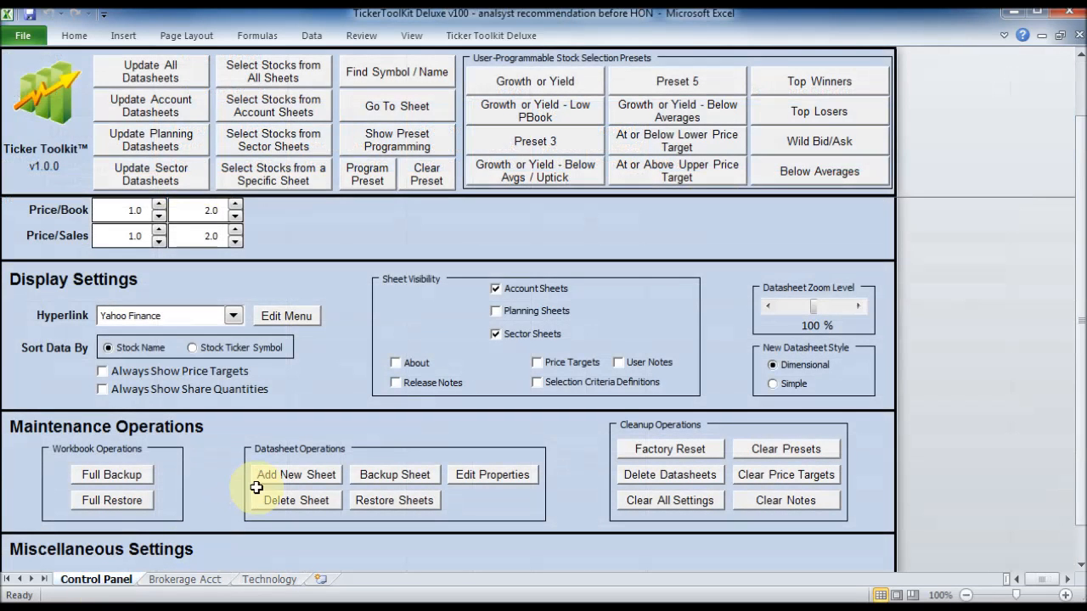
# Add a new sector datasheet named "Industrial" positioned after the Brokerage Acct sheet
pyautogui.click(267, 478)
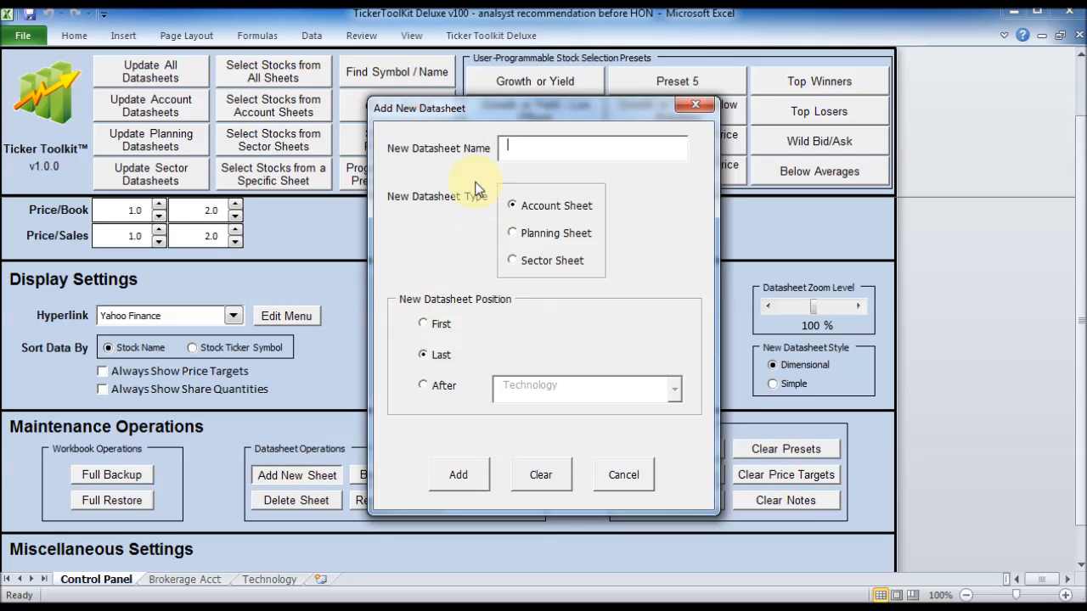
pyautogui.write('Industrial')
pyautogui.click(508, 265)
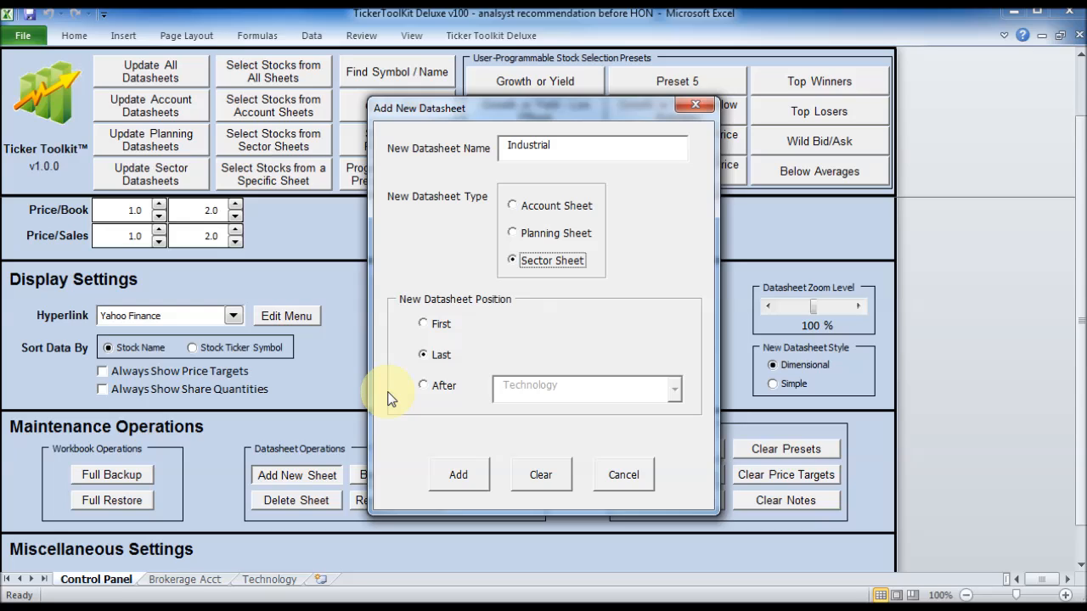
pyautogui.click(427, 384)
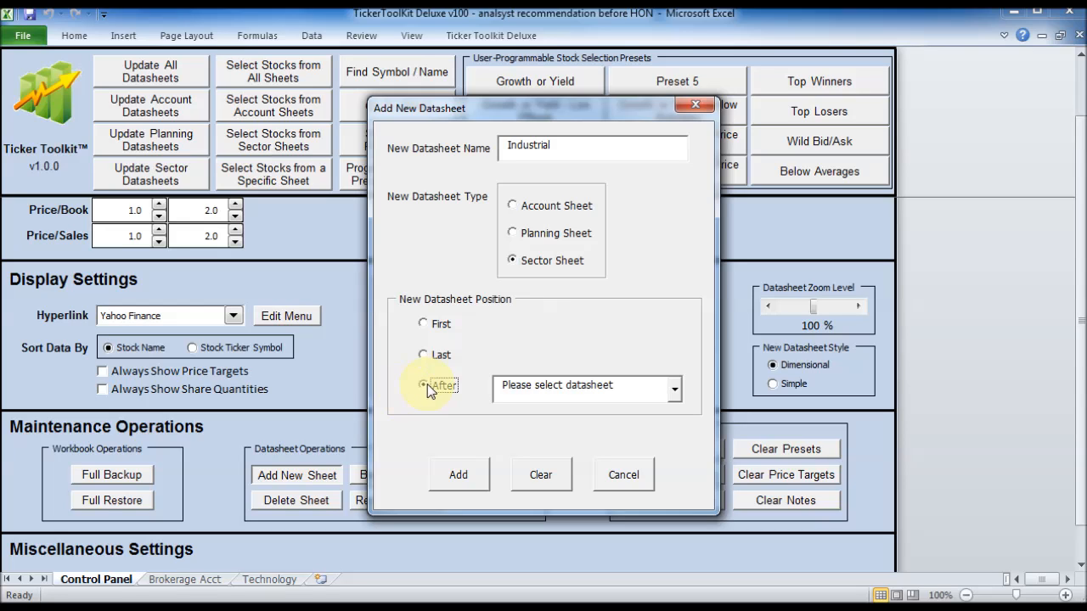
pyautogui.click(674, 391)
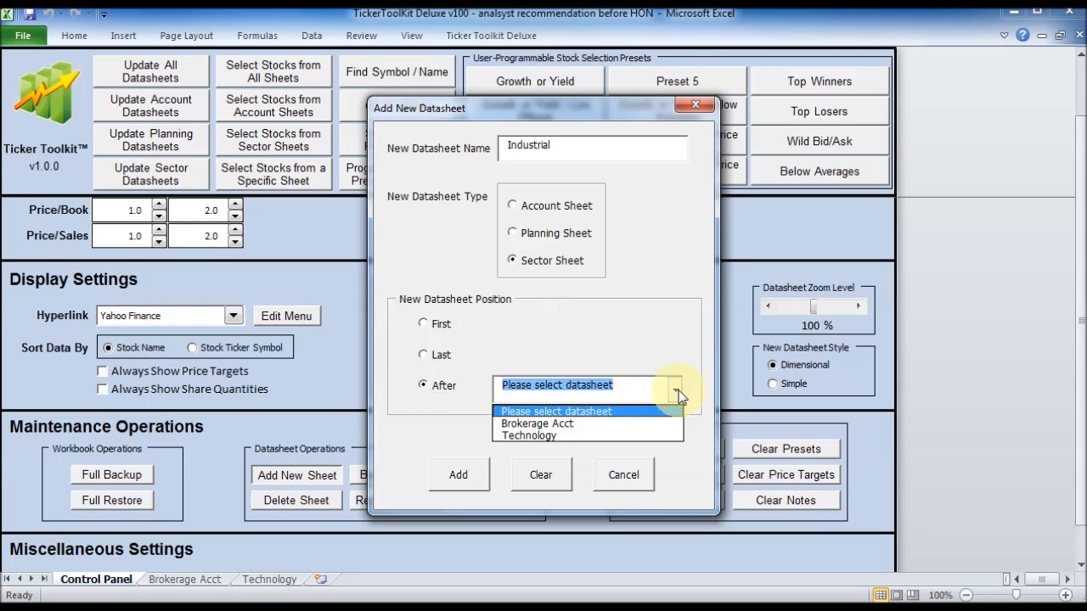
pyautogui.click(646, 423)
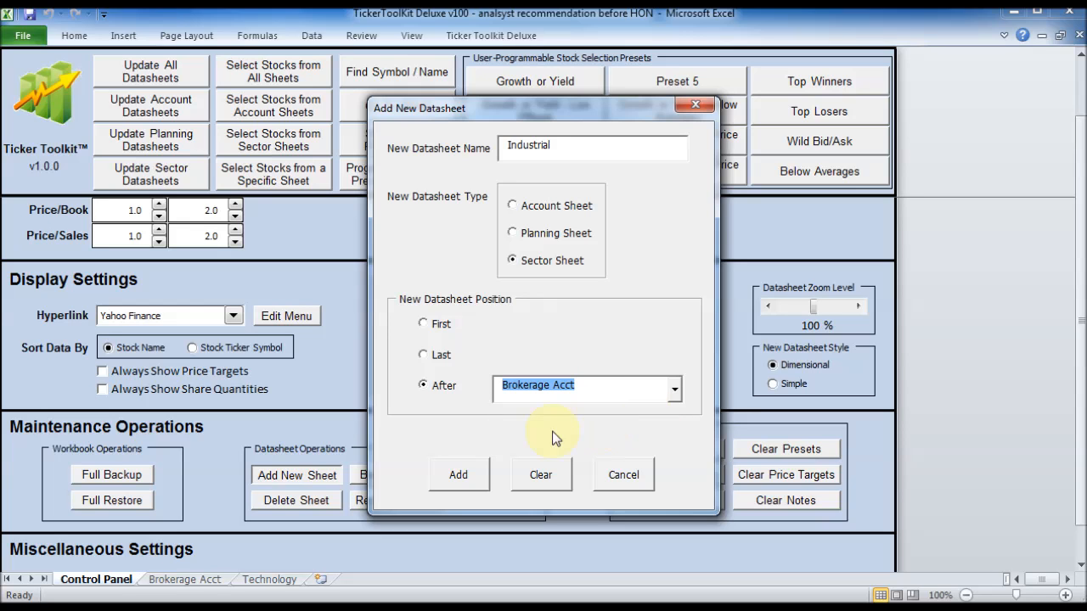
pyautogui.click(459, 475)
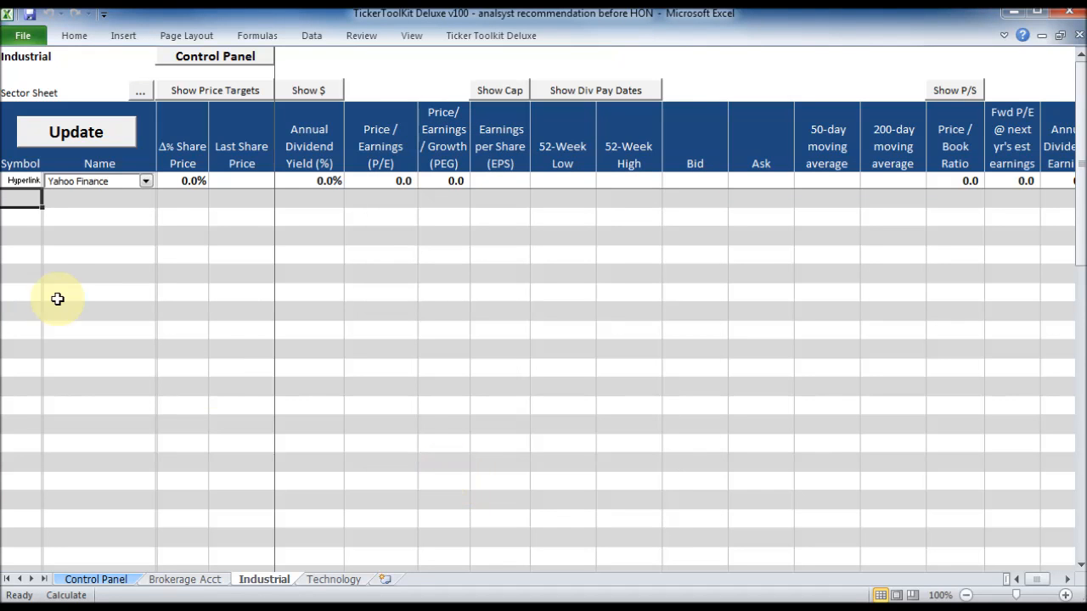
# Enter the symbol HON in the Industrial sheet's first row and give it a lower price target of 96
pyautogui.write('hon')
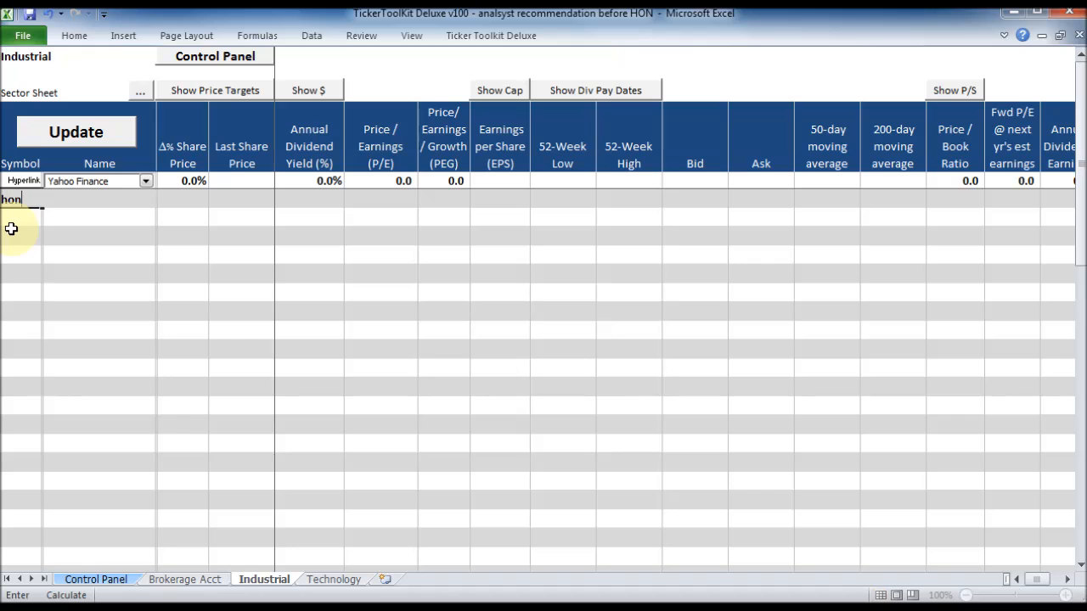
pyautogui.click(188, 90)
pyautogui.click(185, 197)
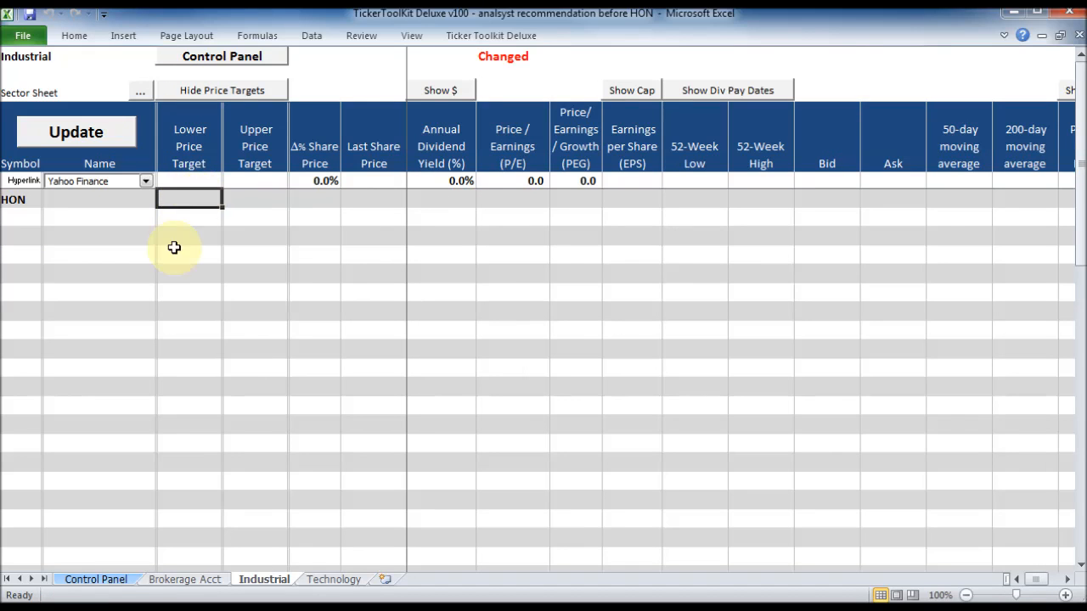
pyautogui.write('96')
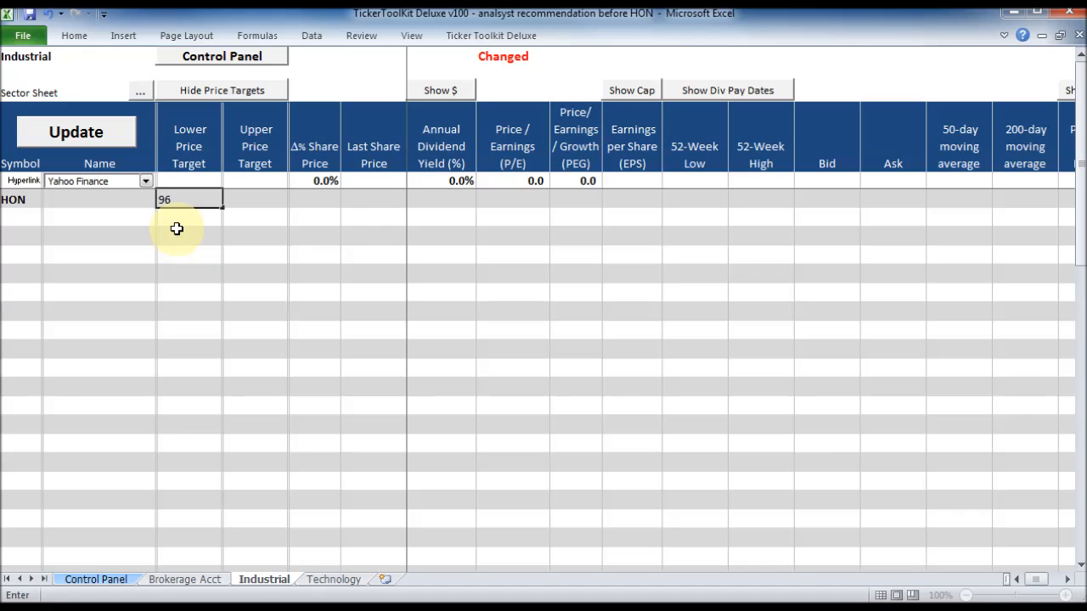
# Add the note "1/6/15: Analyst recommended buy at or below 96" to the HON row
pyautogui.moveTo(1038, 581); pyautogui.dragTo(1050, 581)
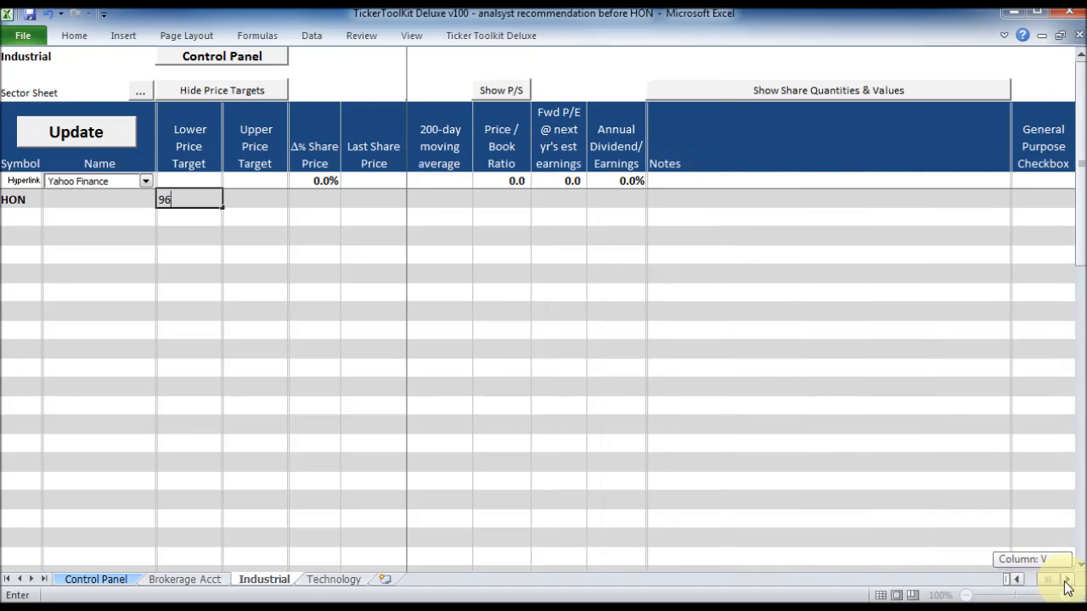
pyautogui.click(664, 197)
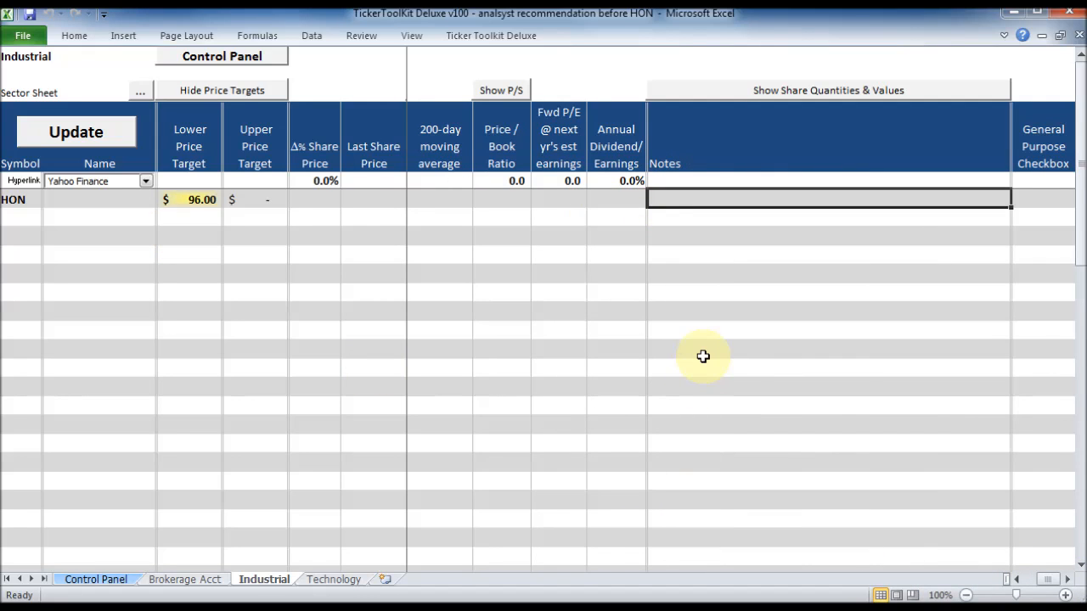
pyautogui.write('1/6/15: Analyst recommended buy at or bel')
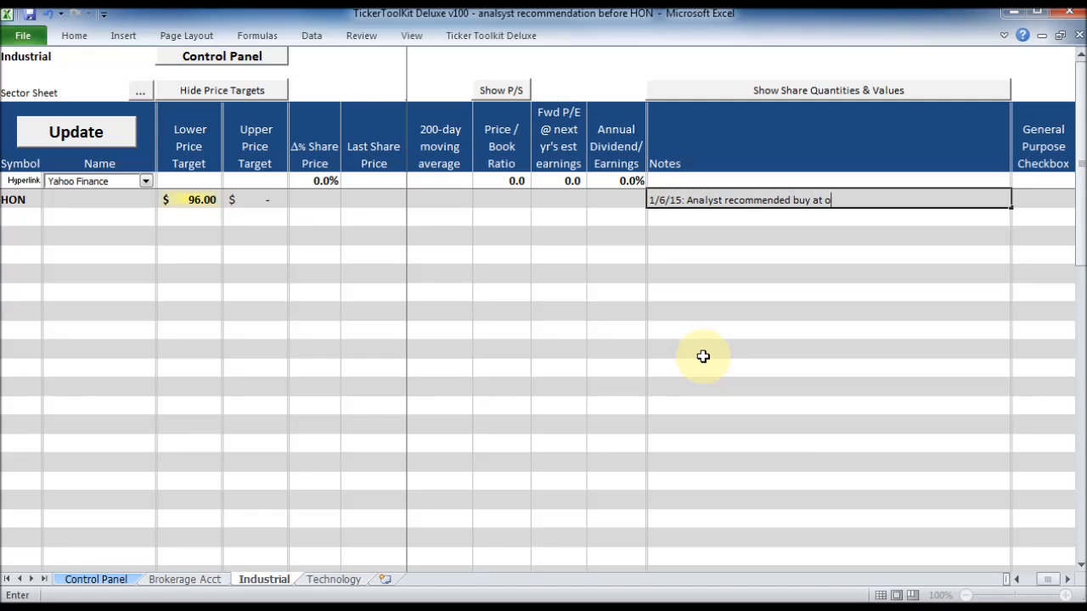
pyautogui.write('ow 9')
# Look through the Energy, Media Entertainment and Technology sheets, then return to the Control Panel
pyautogui.click(95, 580)
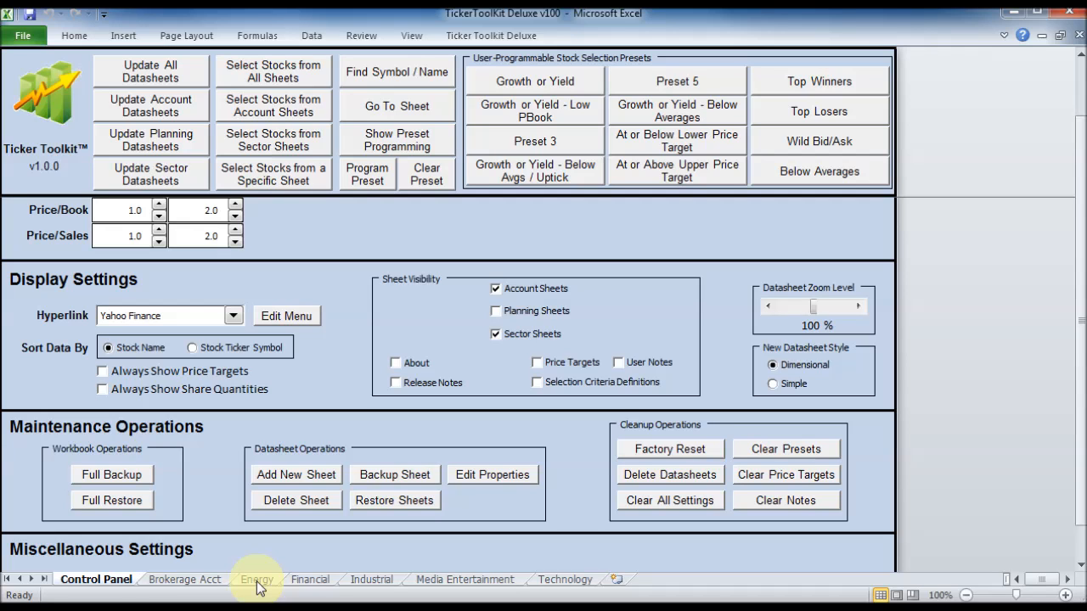
pyautogui.click(257, 580)
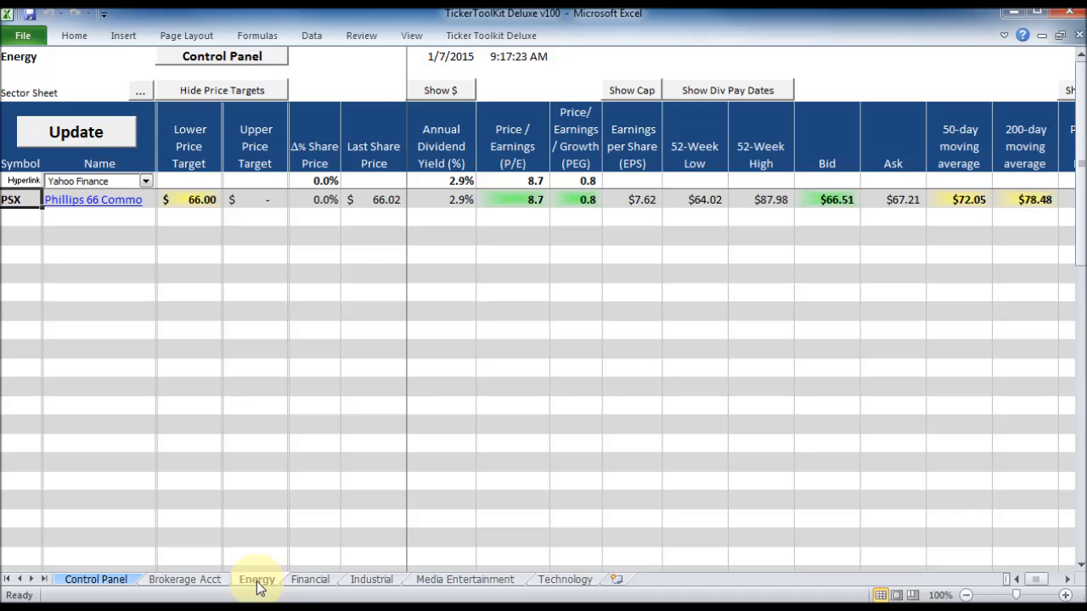
pyautogui.click(471, 581)
pyautogui.click(561, 582)
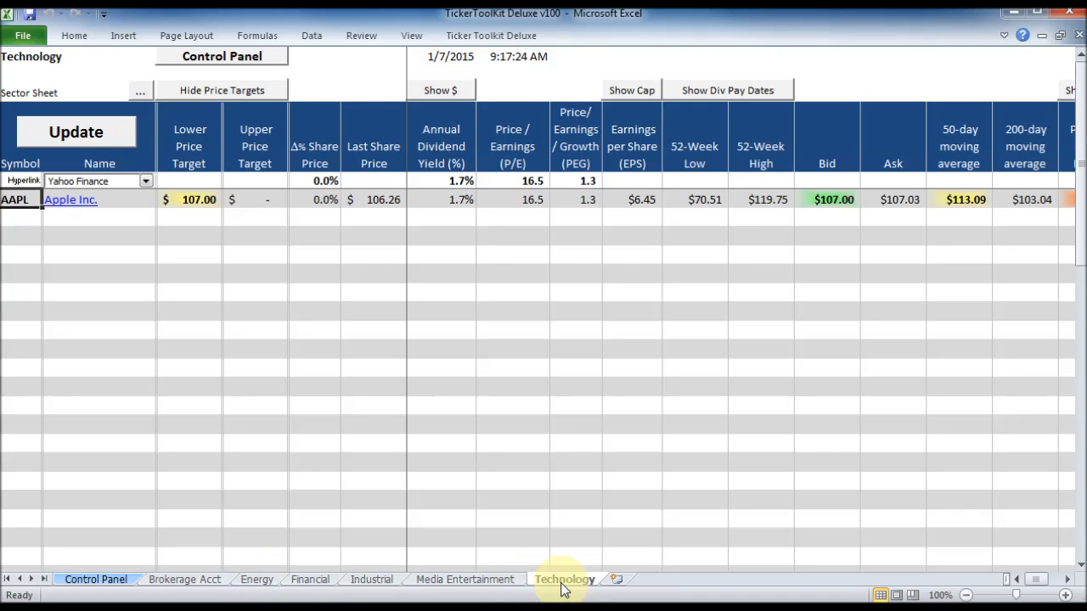
pyautogui.click(98, 583)
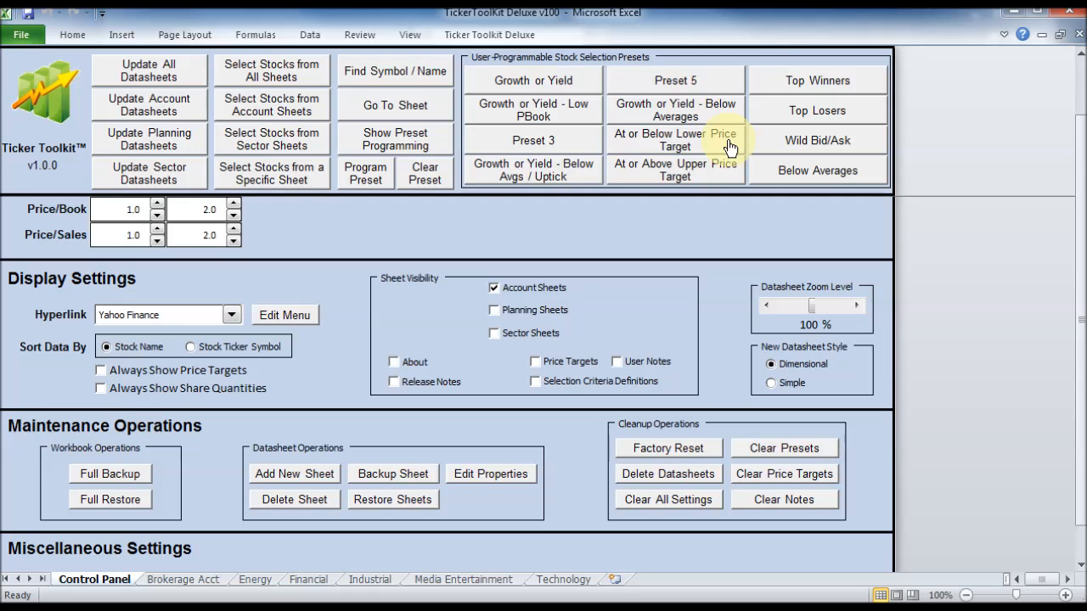
# Show the programming of the "At or Below Lower Price Target" preset and examine its selection criteria and evaluation thresholds
pyautogui.click(418, 150)
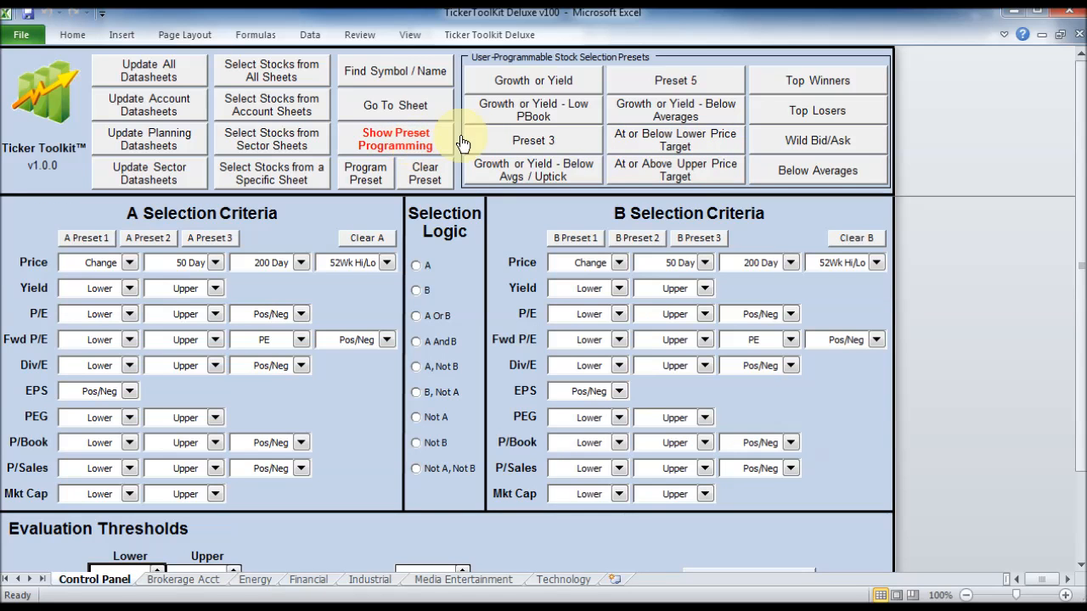
pyautogui.click(630, 140)
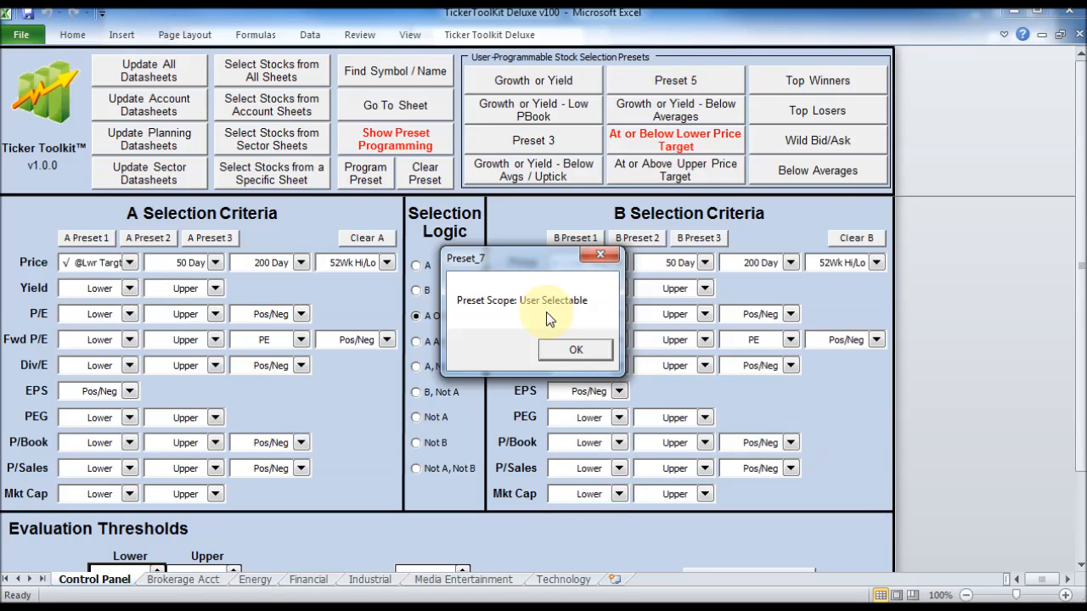
pyautogui.click(575, 351)
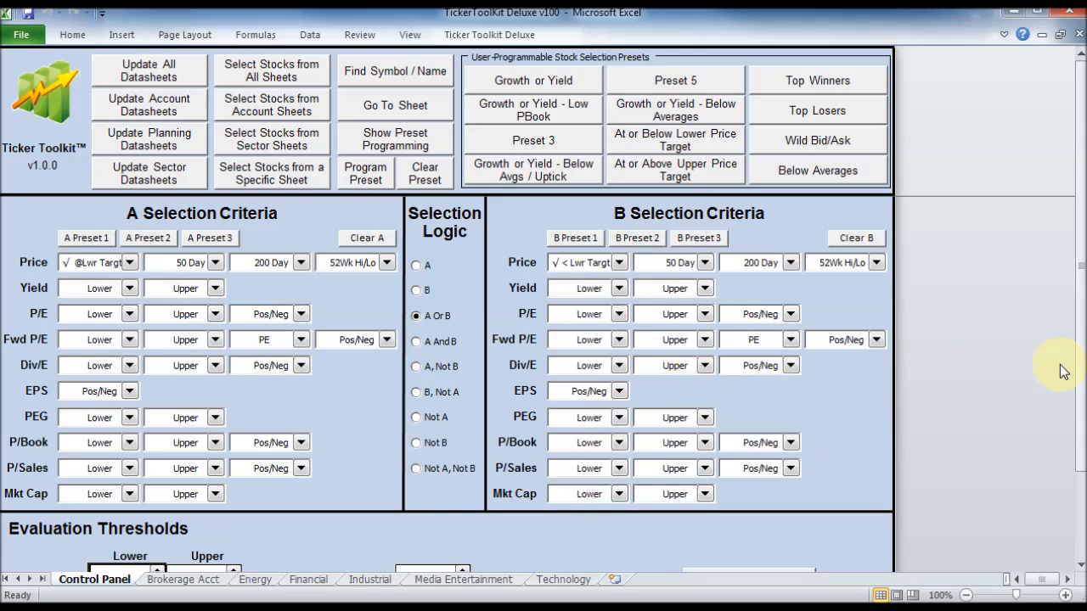
pyautogui.moveTo(1082, 374); pyautogui.dragTo(1082, 382)
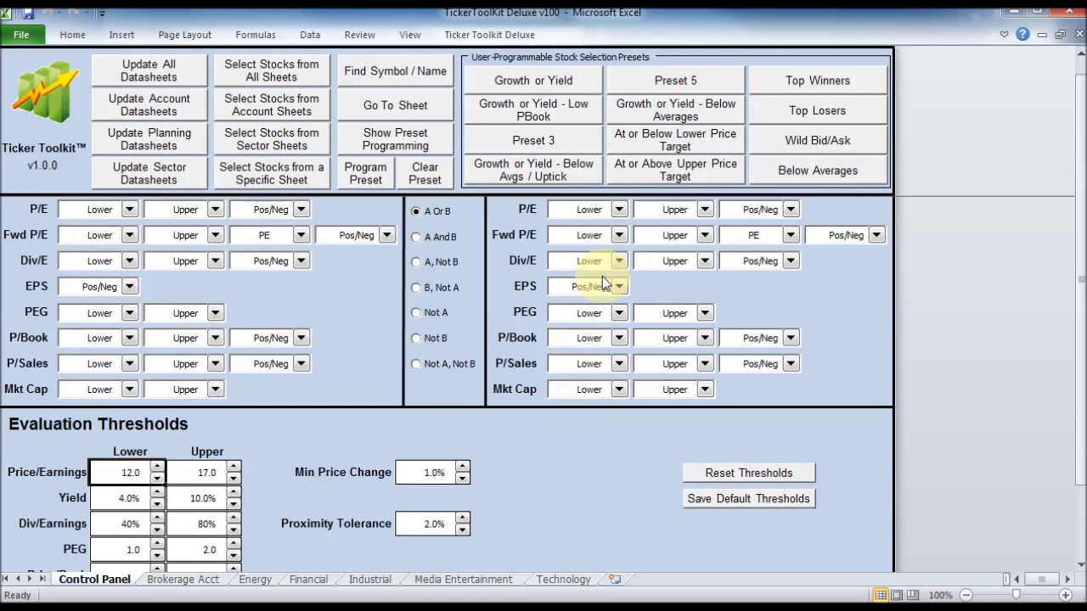
# Run the "At or Below Lower Price Target" preset on all datasheets and show the price targets in the report
pyautogui.click(680, 159)
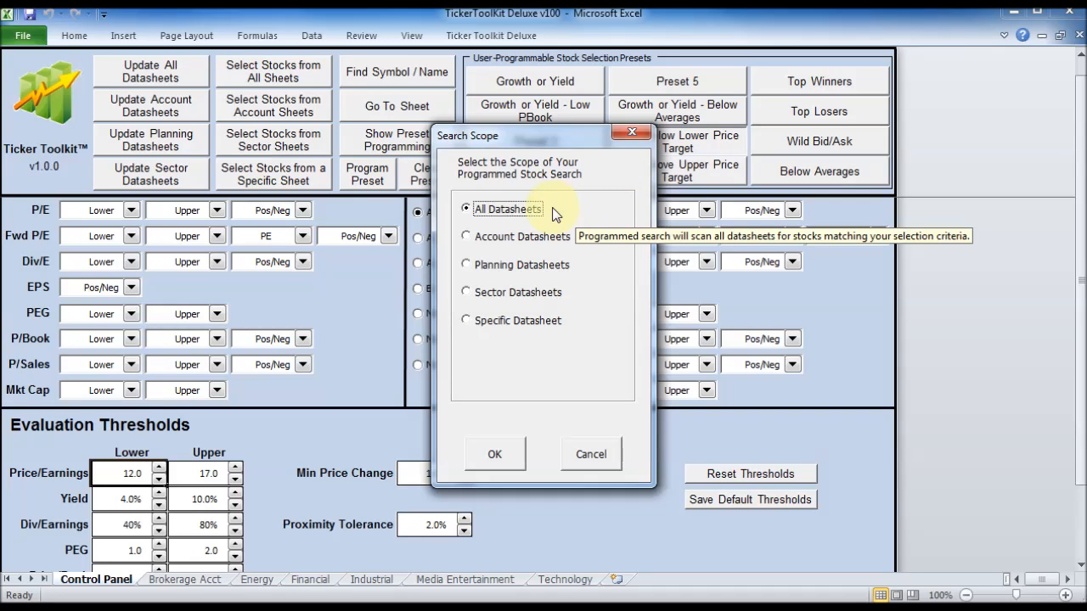
pyautogui.click(496, 457)
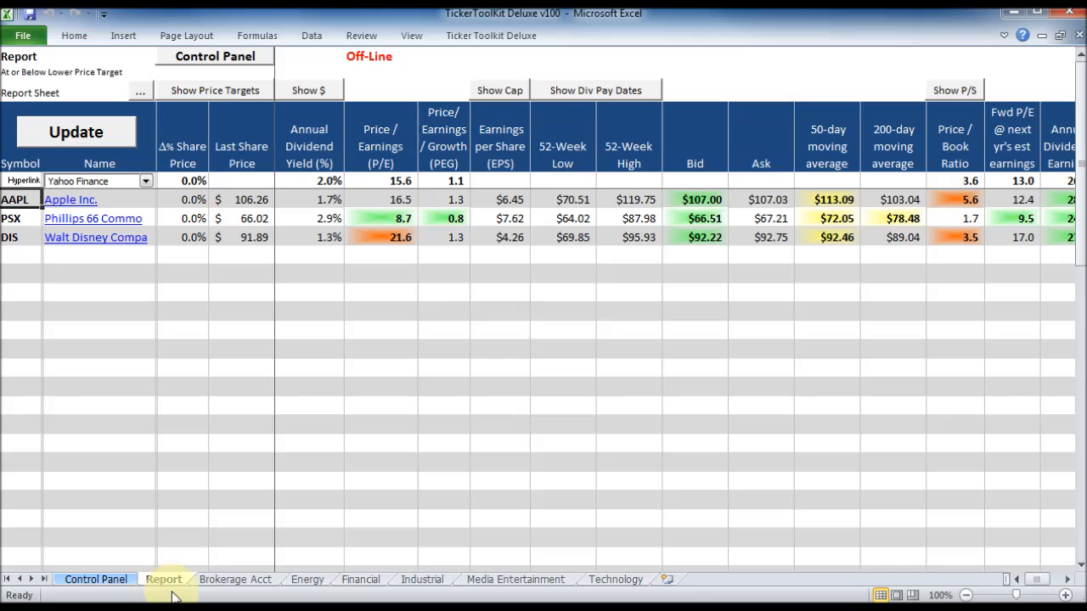
pyautogui.click(236, 89)
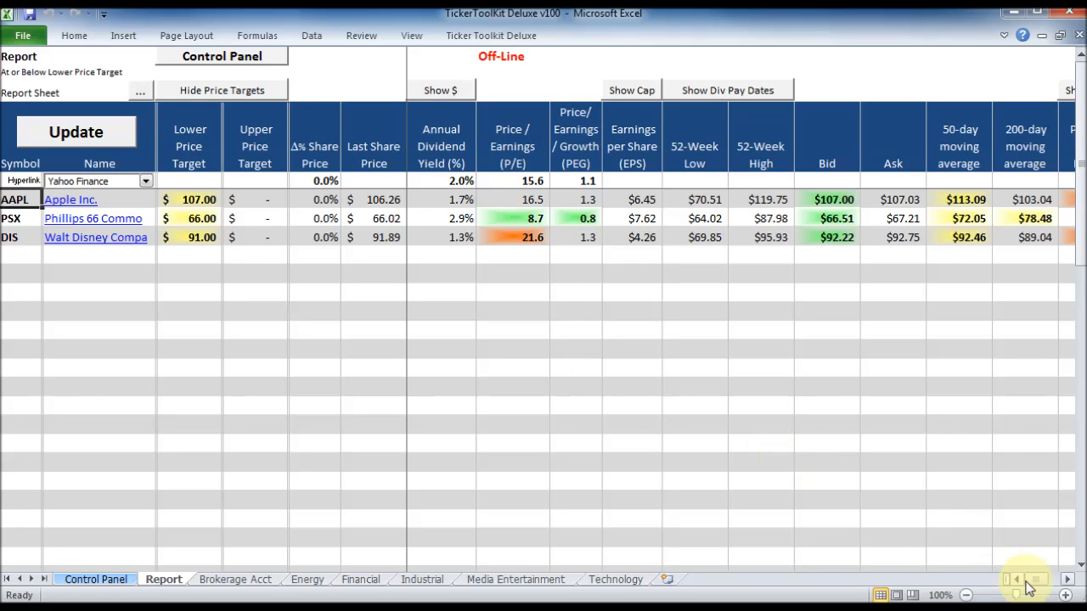
pyautogui.moveTo(1032, 580); pyautogui.dragTo(1066, 582)
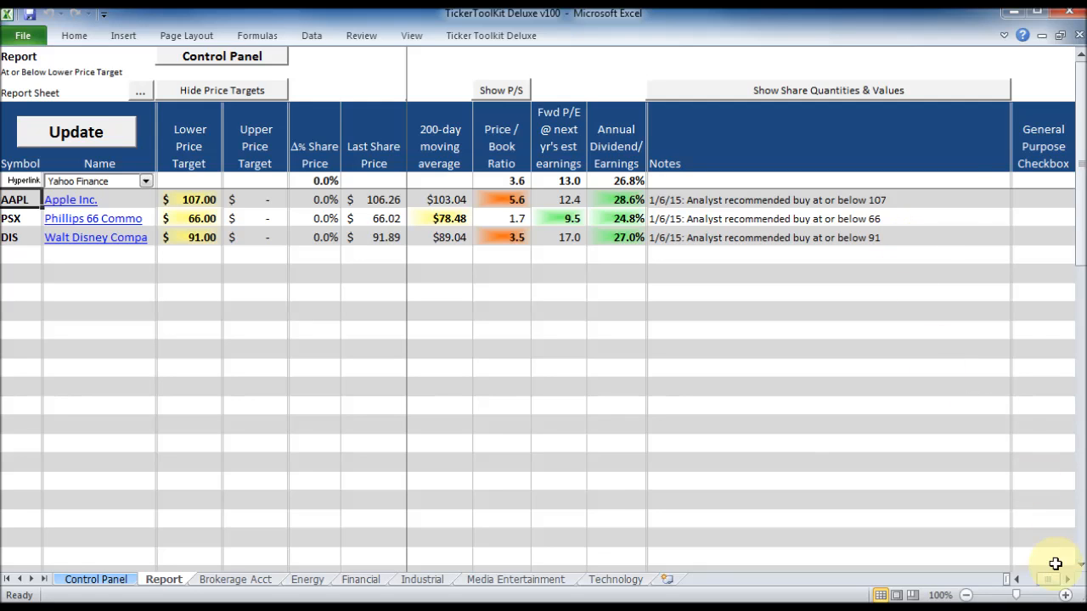
pyautogui.moveTo(1051, 580); pyautogui.dragTo(994, 582)
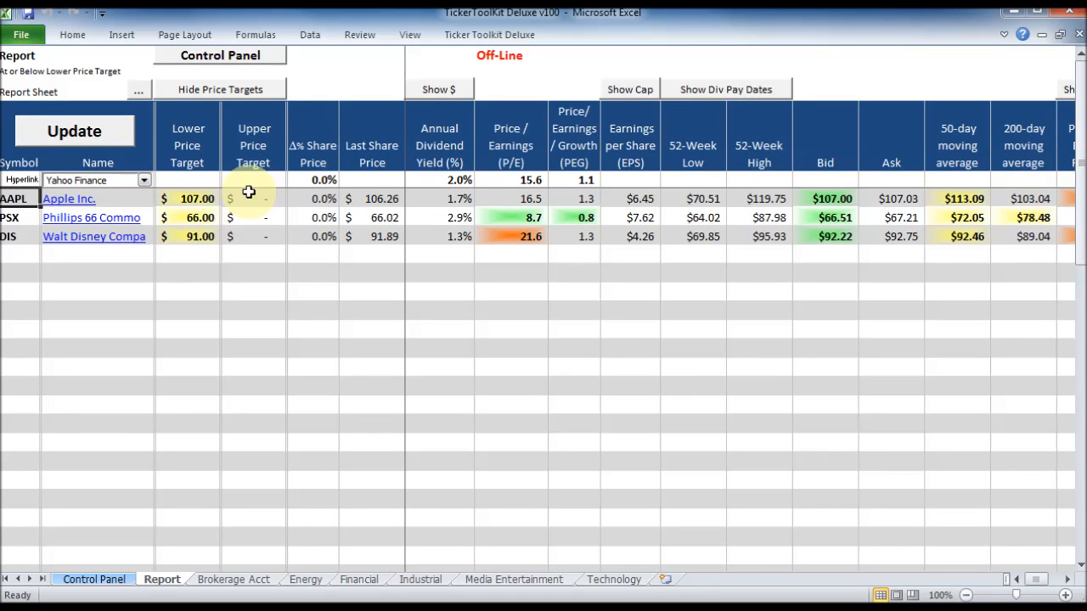
# Choose Yahoo Finance as the report's hyperlink source, view the Apple Inc. quote page and close it
pyautogui.click(145, 181)
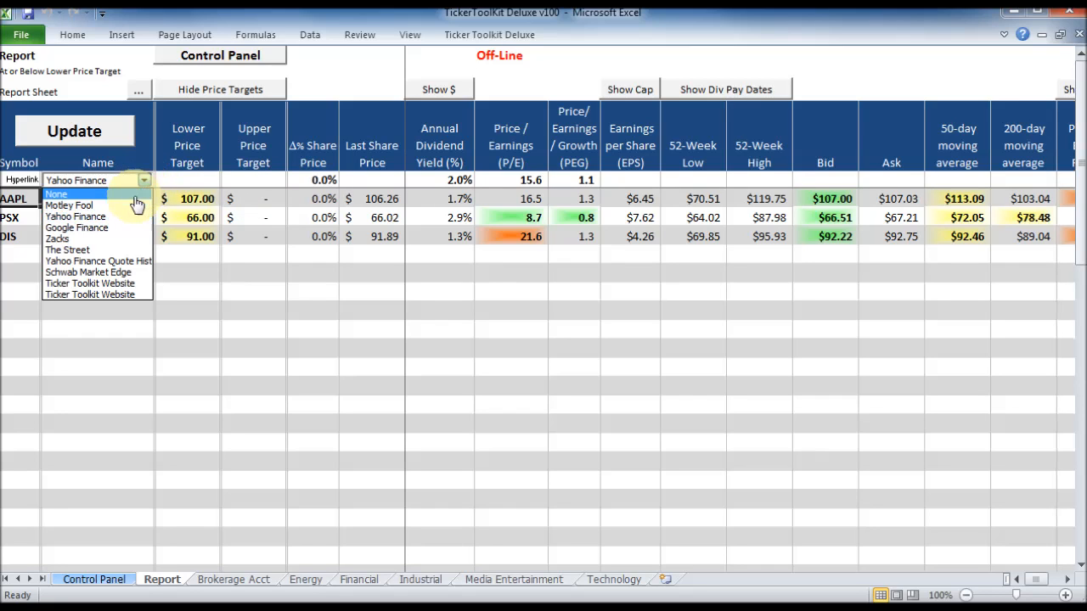
pyautogui.click(130, 217)
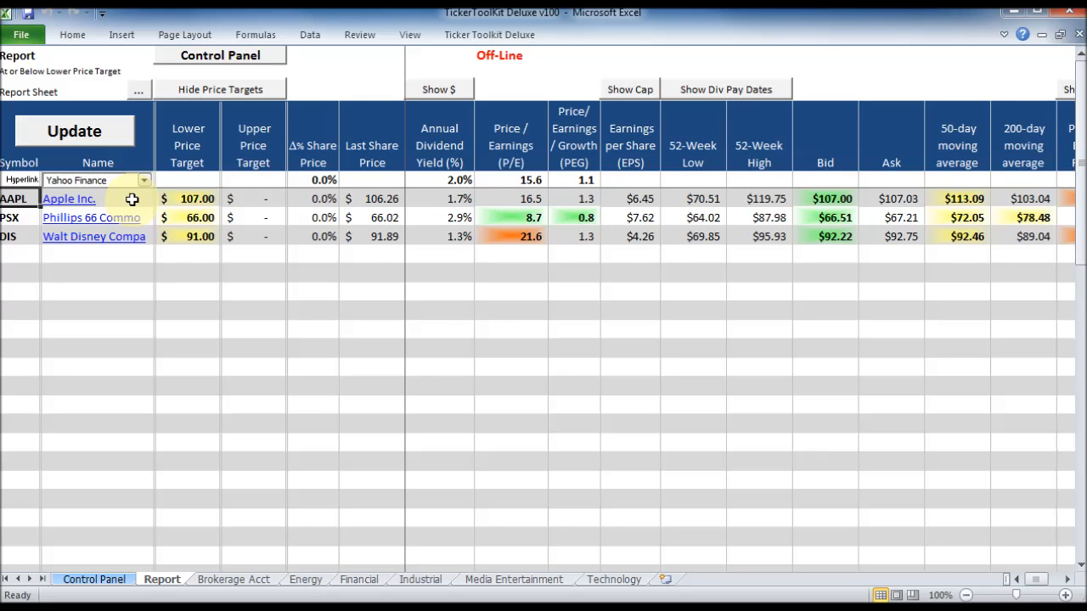
pyautogui.click(132, 199)
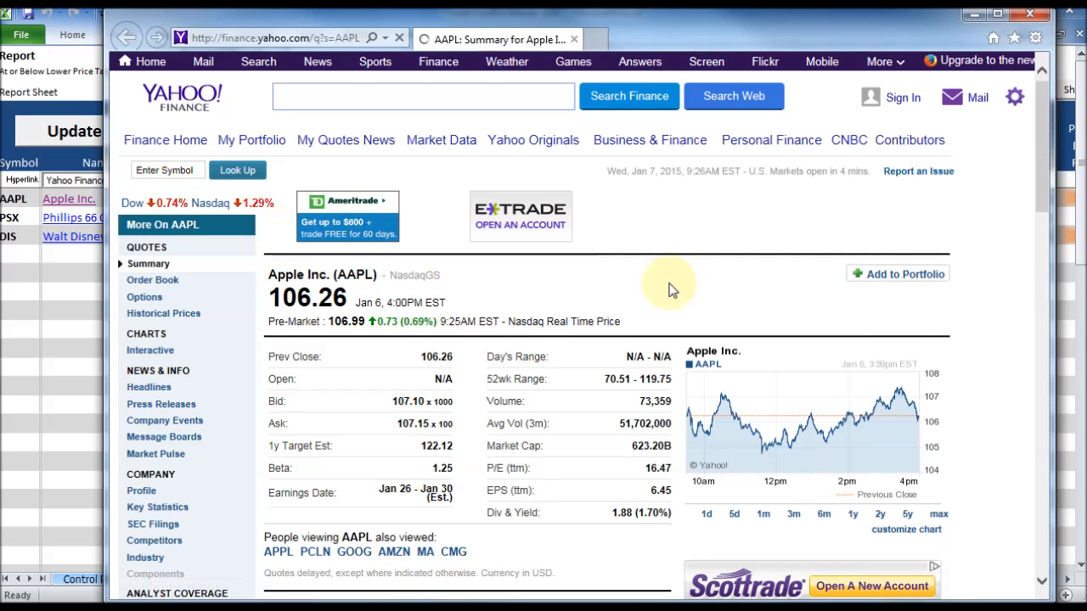
pyautogui.click(1029, 14)
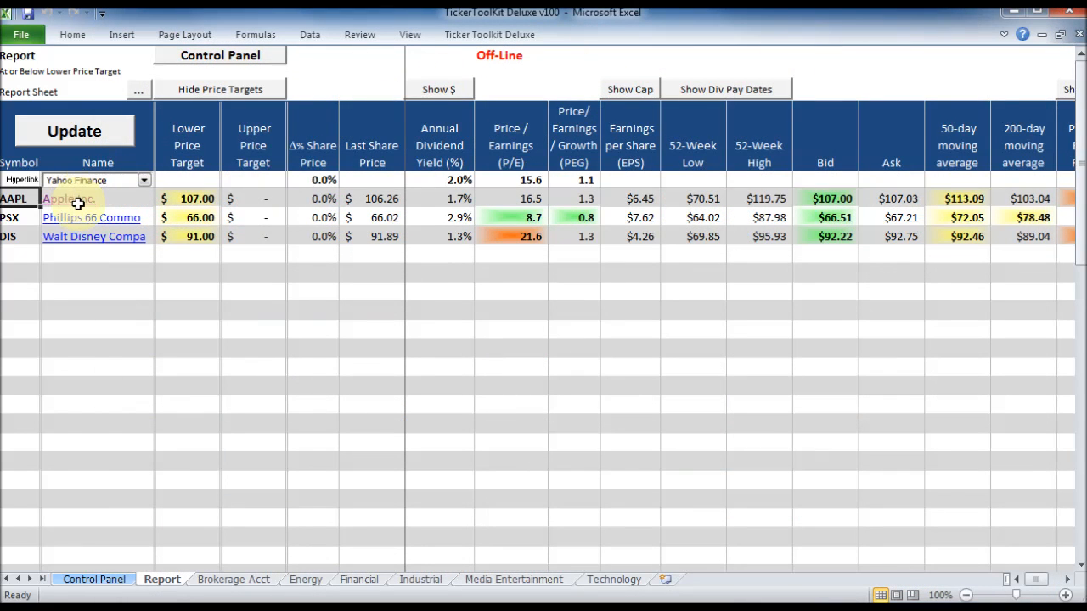
# Switch the report's hyperlink source to Zacks and open the Apple Inc. link
pyautogui.click(144, 180)
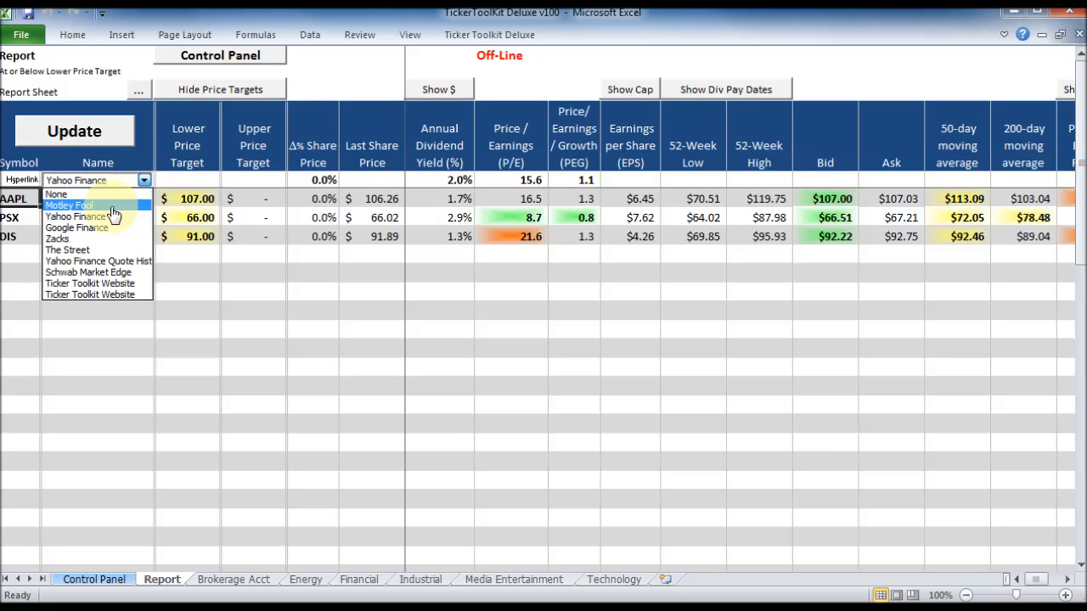
pyautogui.click(96, 239)
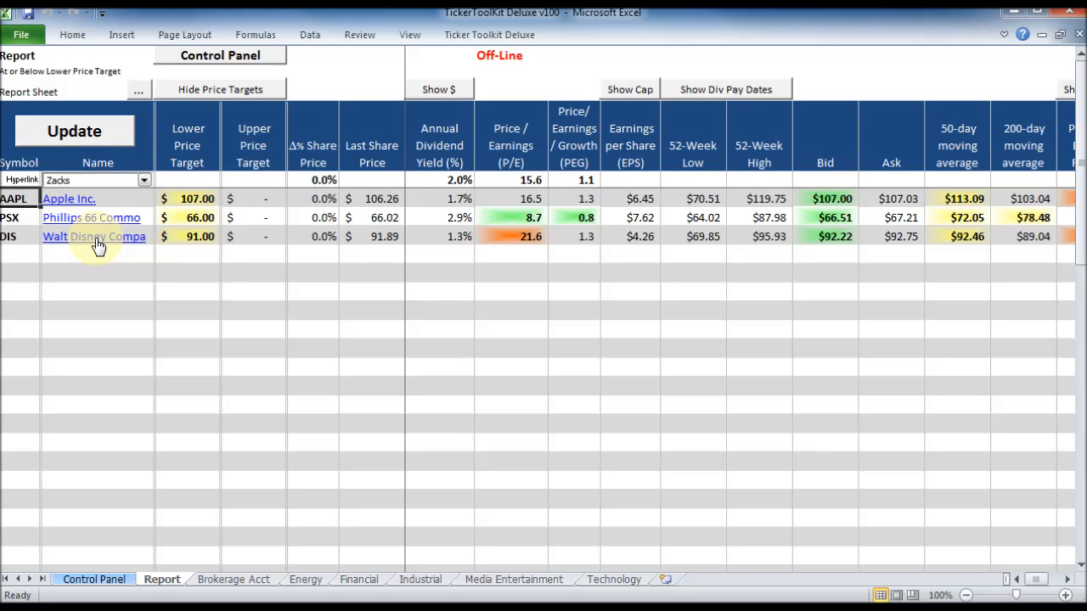
pyautogui.click(118, 197)
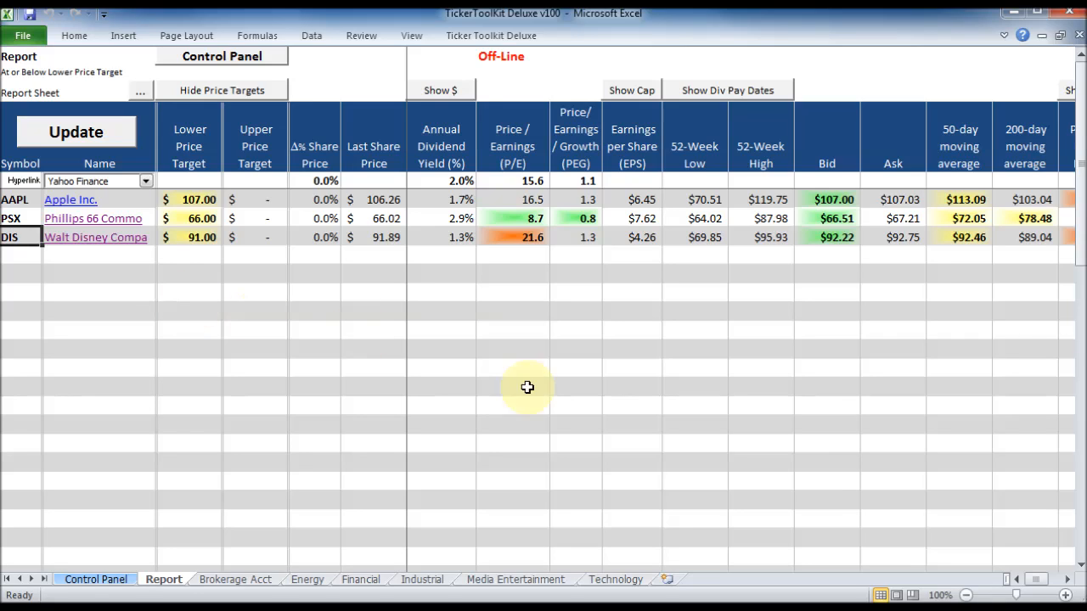
# Check the general purpose checkboxes for AAPL and DIS in the report
pyautogui.moveTo(1037, 580); pyautogui.dragTo(1058, 585)
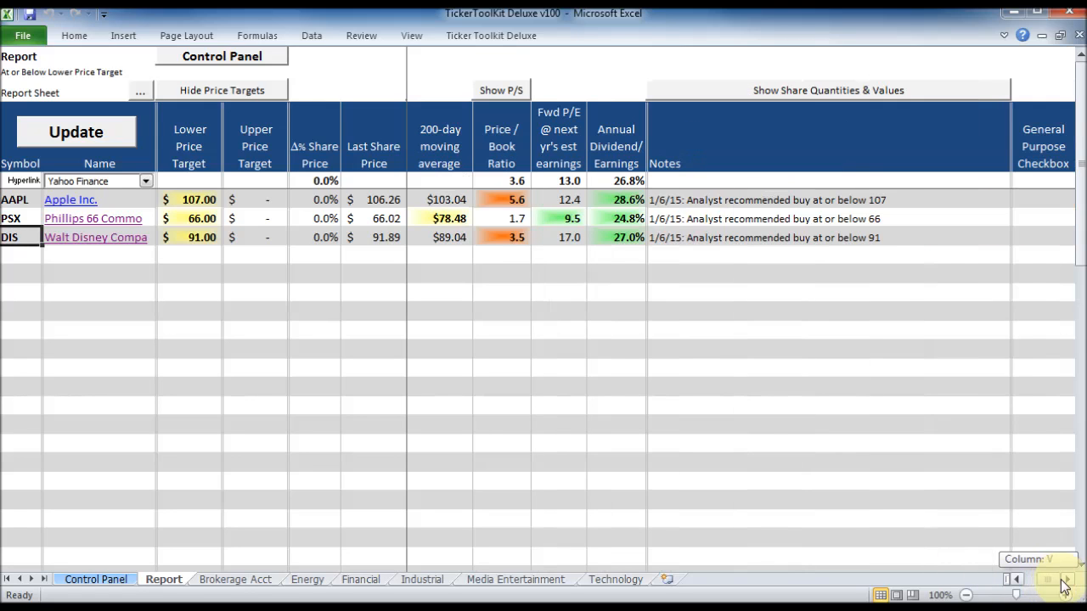
pyautogui.click(1024, 198)
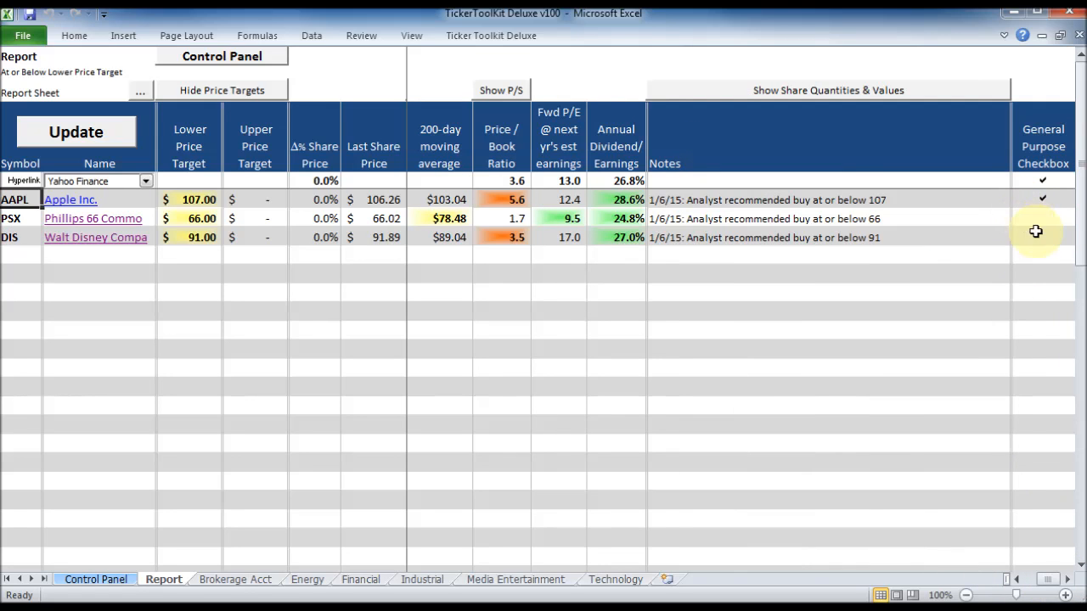
pyautogui.click(1037, 234)
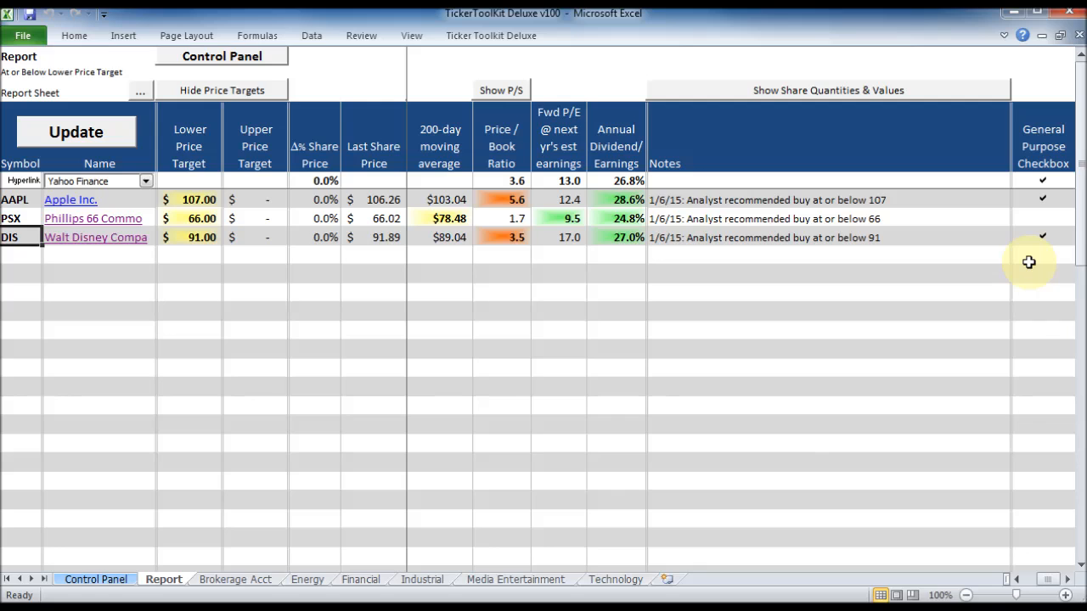
# Remove the symbol PSX from the report while retaining its price target
pyautogui.click(21, 219)
pyautogui.press('BackSpace')
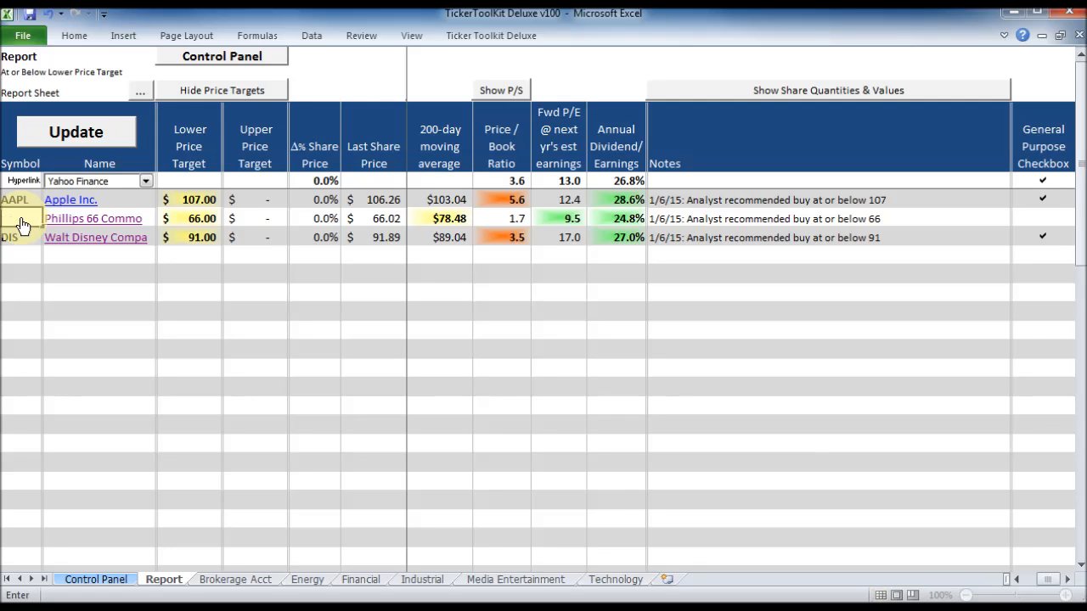
pyautogui.press('Return')
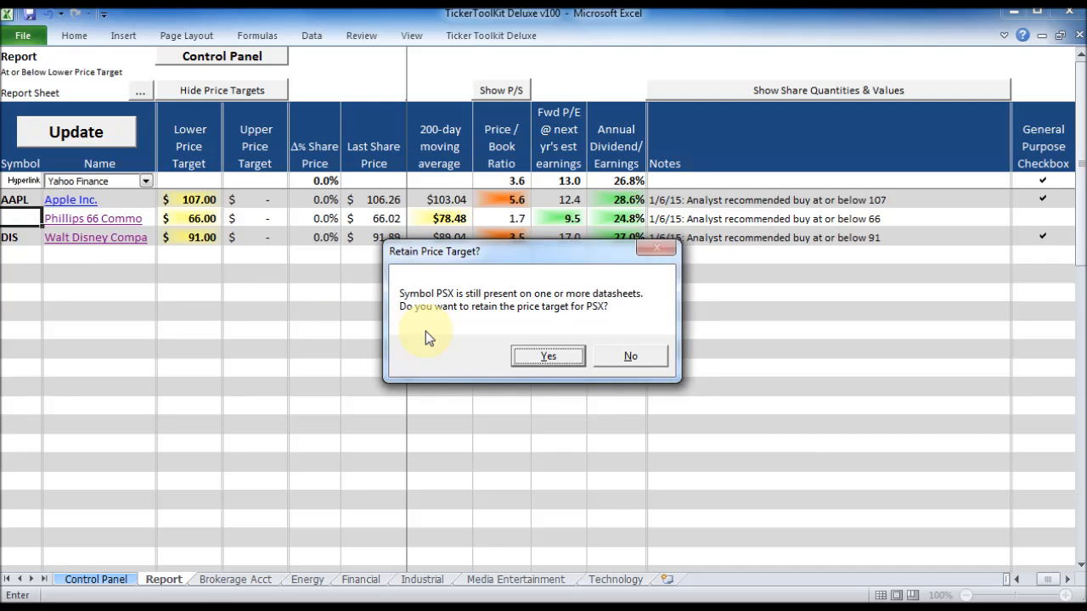
pyautogui.click(554, 359)
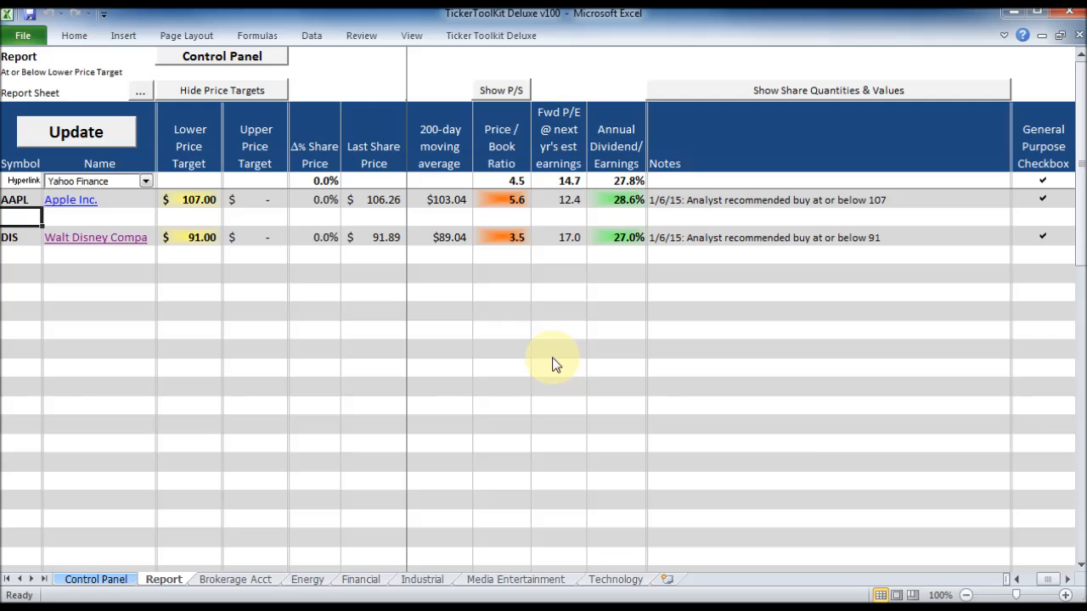
# Convert the Report datasheet to the Planning Type and set both its heading and its datasheet name to Buy Now
pyautogui.click(142, 93)
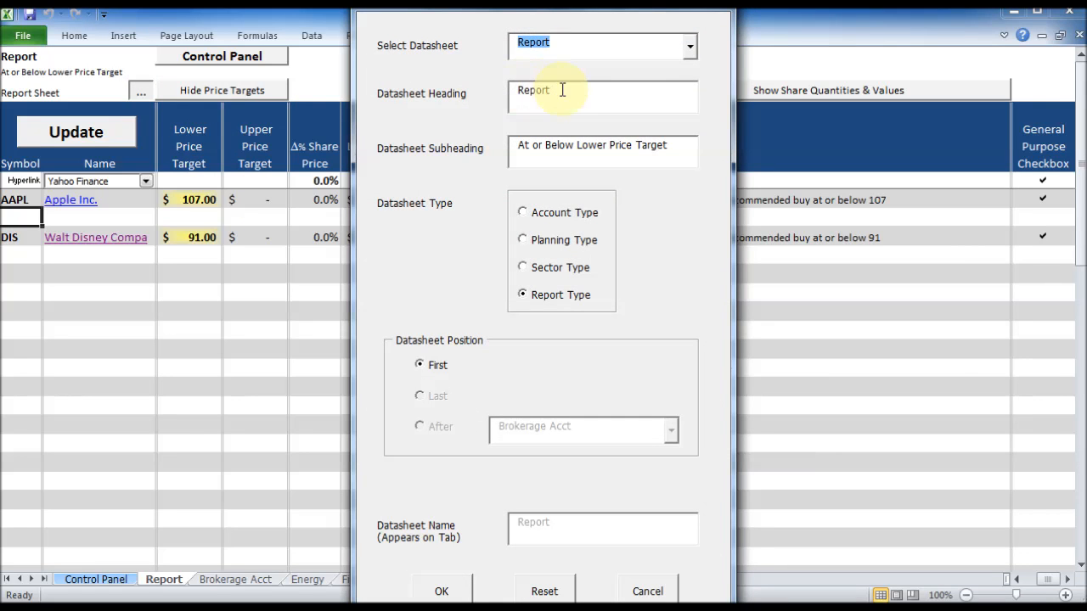
pyautogui.moveTo(563, 90); pyautogui.dragTo(501, 94)
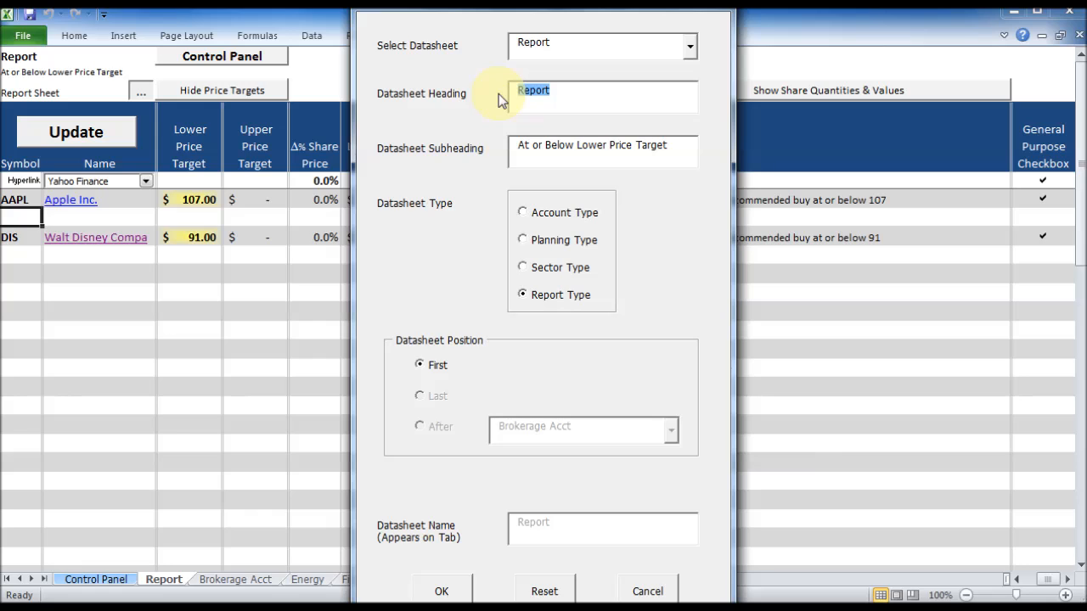
pyautogui.write('Buy Now')
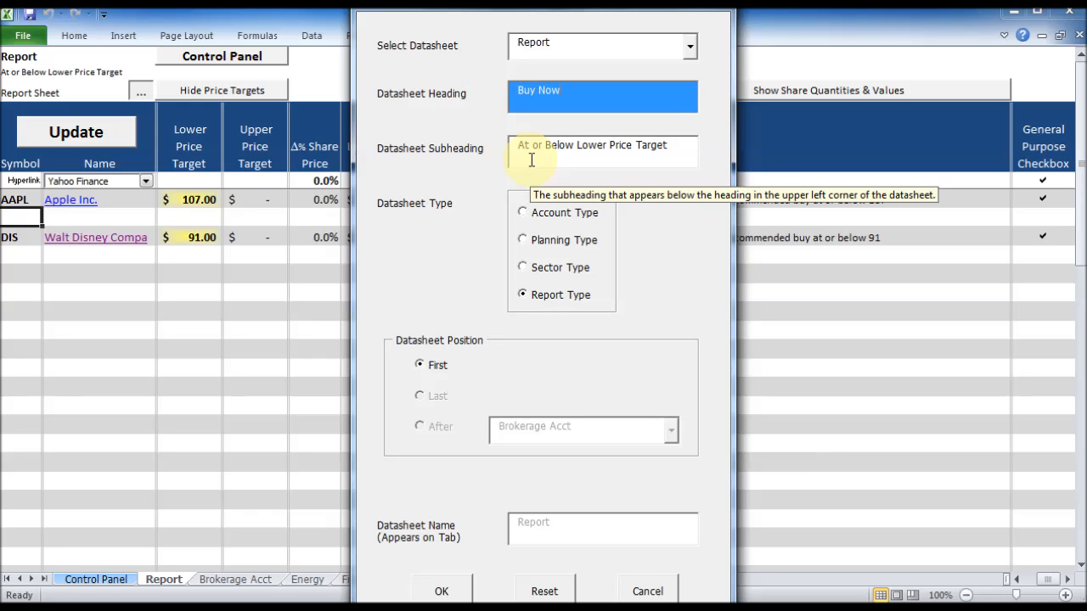
pyautogui.click(521, 241)
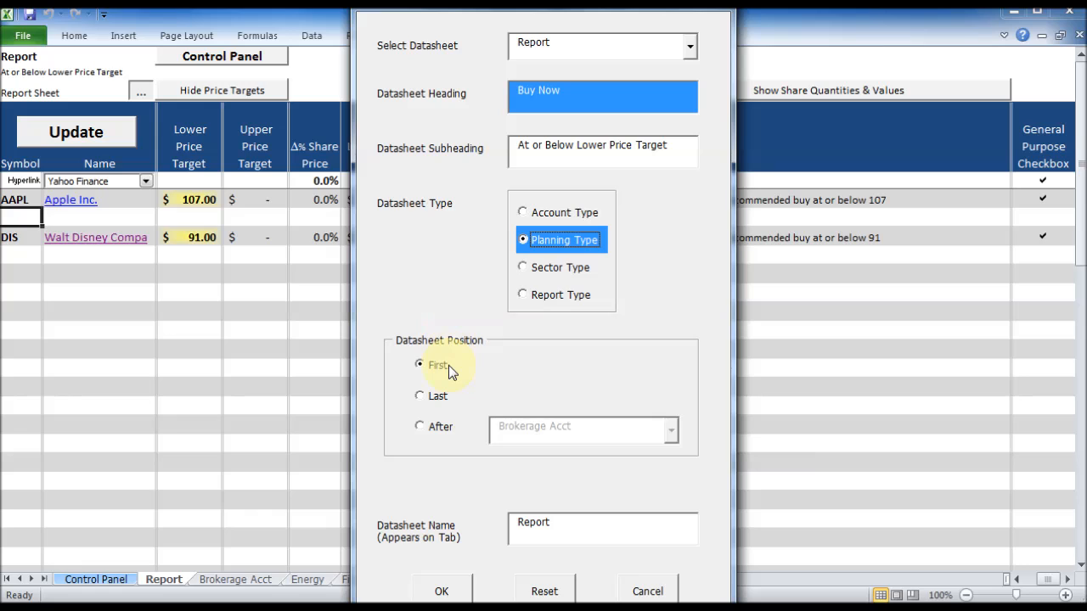
pyautogui.moveTo(582, 518); pyautogui.dragTo(496, 517)
pyautogui.write('Buy Now')
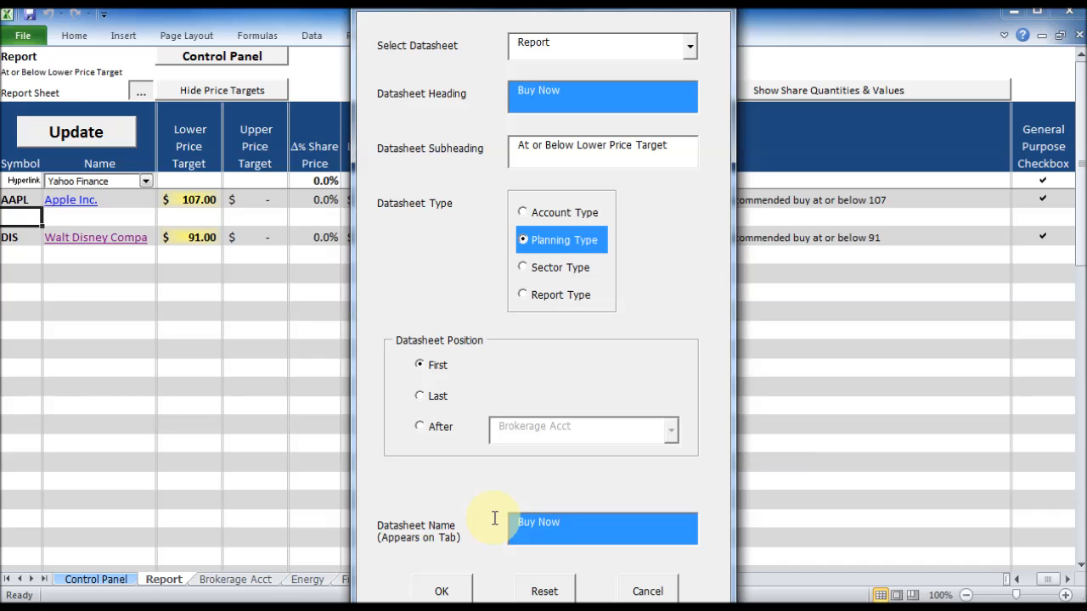
pyautogui.click(454, 595)
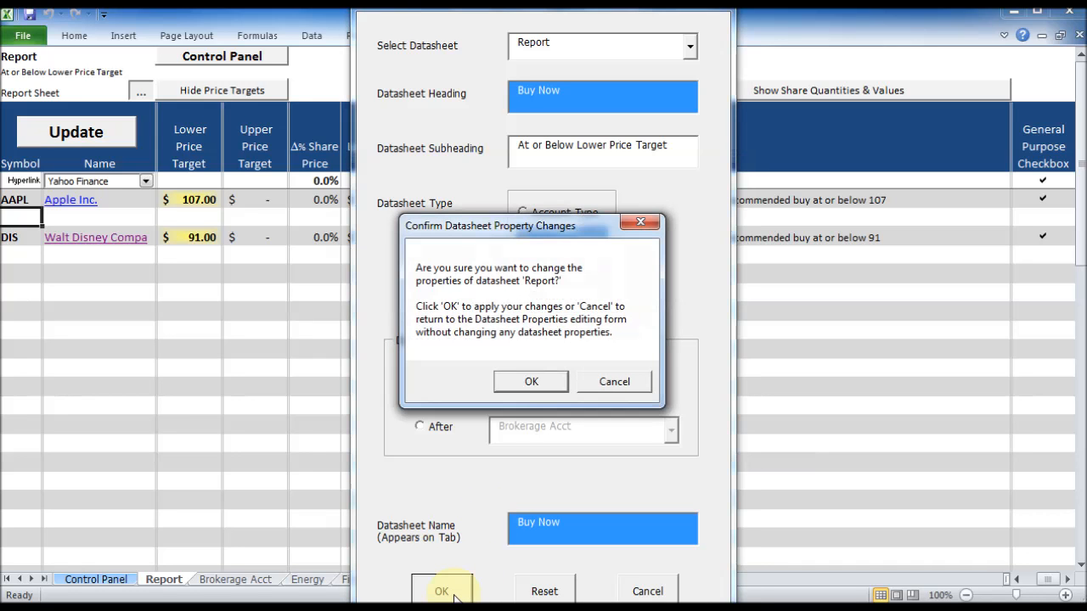
pyautogui.click(544, 384)
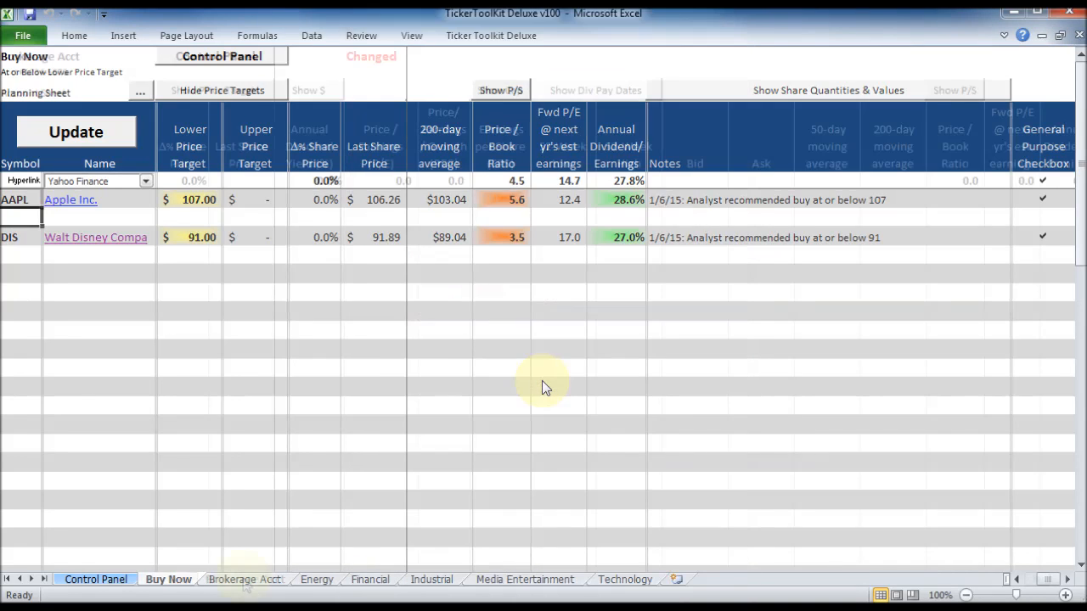
# Add the symbols AAPL and DIS to the Brokerage Acct sheet and show their price targets
pyautogui.write('AAPL')
pyautogui.press('Return')
pyautogui.write('dis')
pyautogui.press('Return')
pyautogui.click(182, 91)
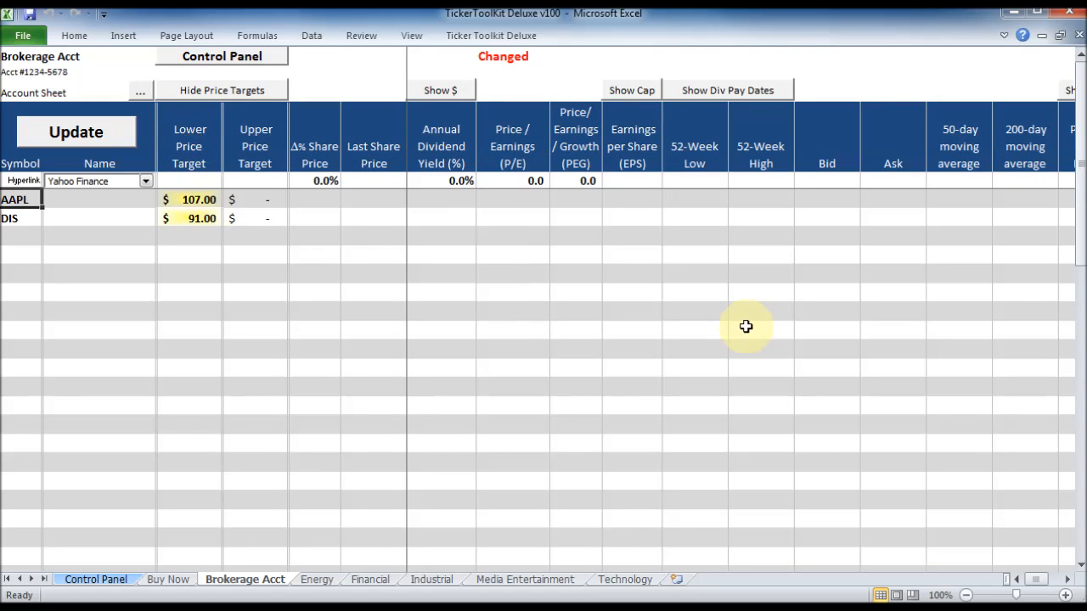
# Review the notes for AAPL and DIS and update the stock data in the Brokerage Acct sheet
pyautogui.moveTo(1036, 584); pyautogui.dragTo(1053, 584)
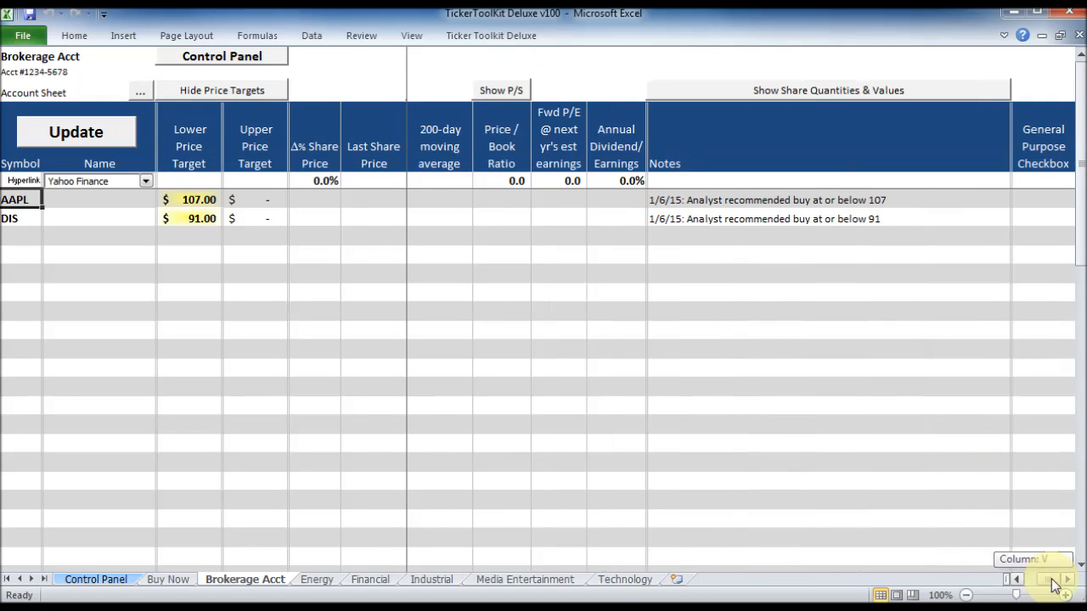
pyautogui.moveTo(1053, 585); pyautogui.dragTo(1016, 583)
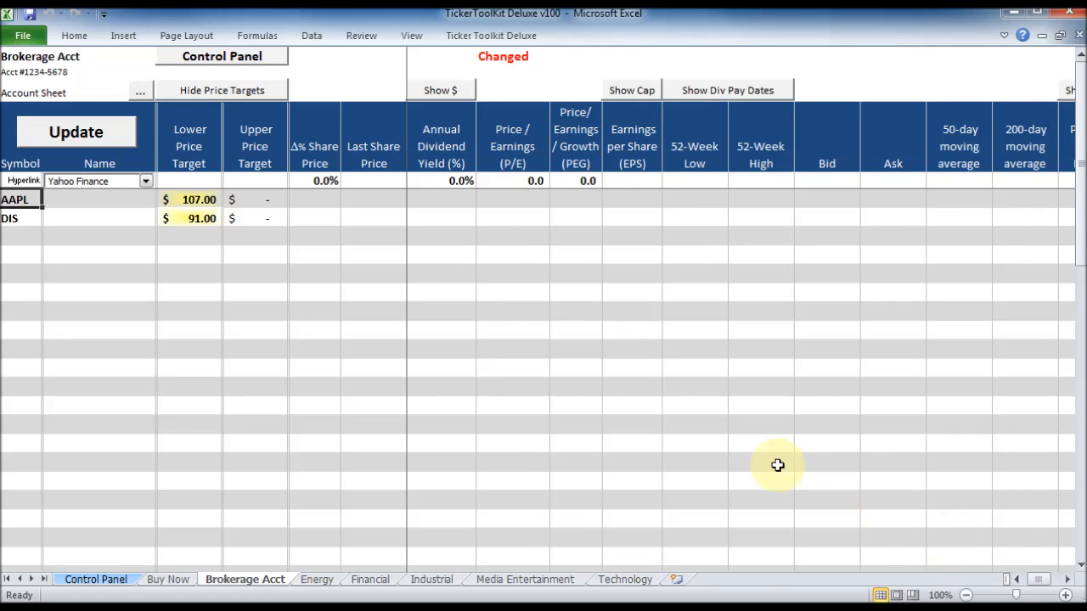
pyautogui.click(98, 146)
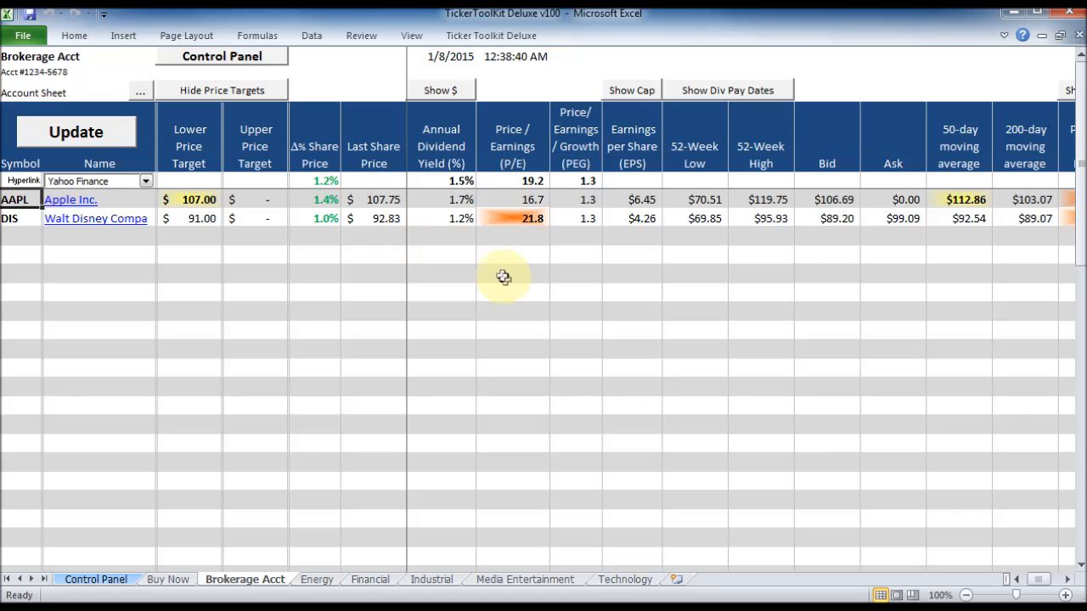
# Show the share quantities and values in the Brokerage Acct sheet and enter 25 shares each for AAPL and DIS
pyautogui.moveTo(1037, 580); pyautogui.dragTo(1062, 578)
pyautogui.click(804, 96)
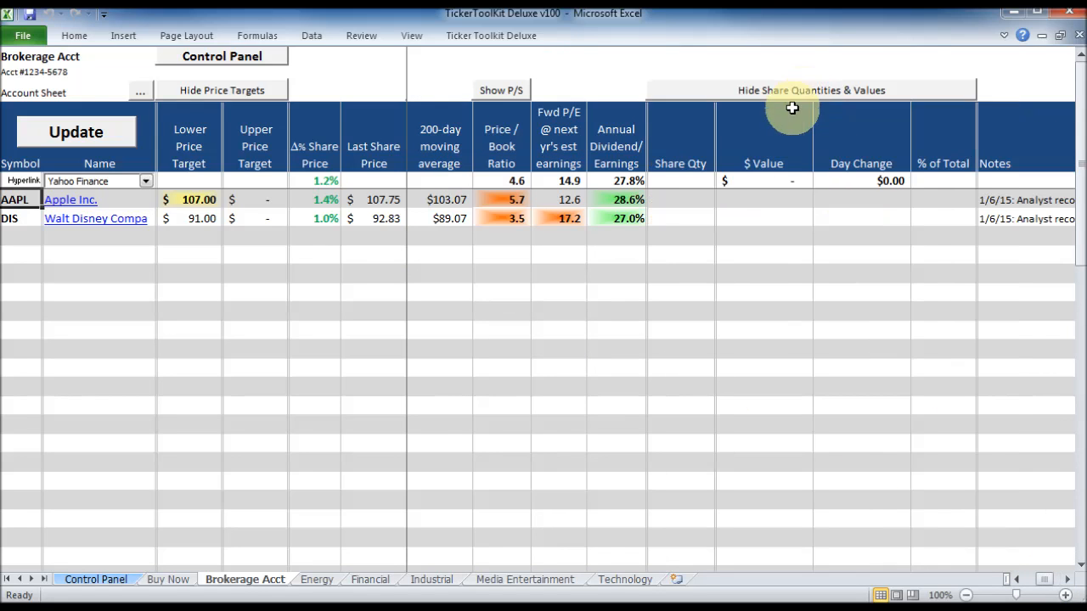
pyautogui.click(682, 197)
pyautogui.write('25')
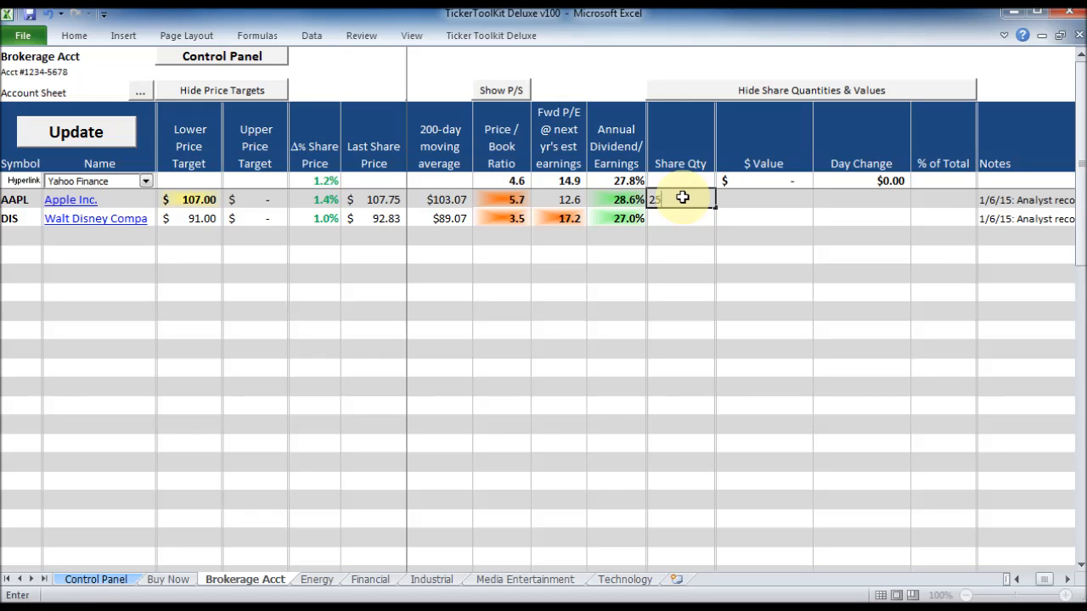
pyautogui.press('Return')
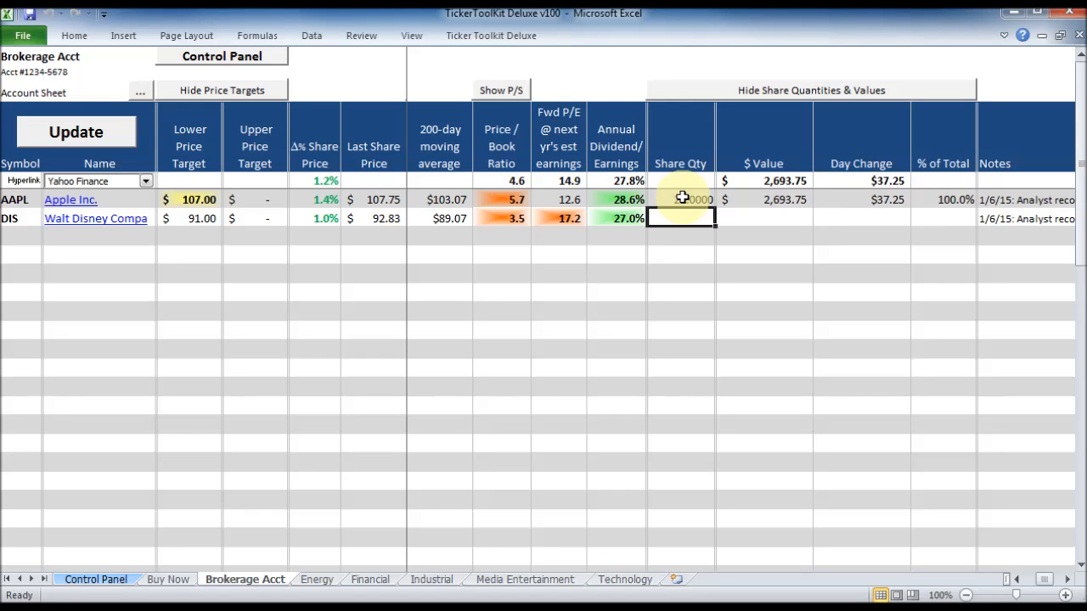
pyautogui.write('25')
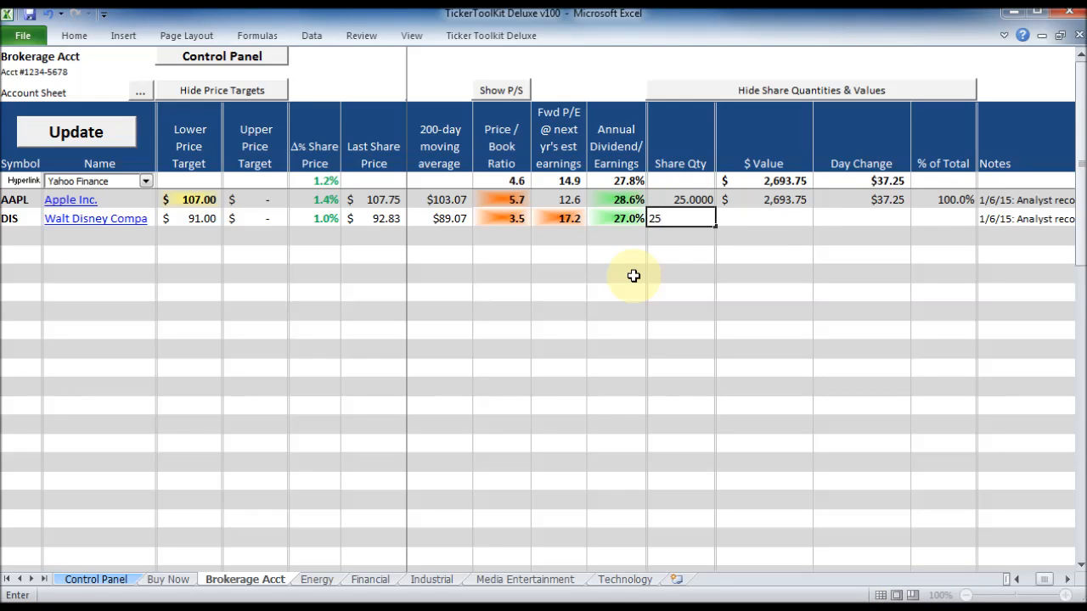
pyautogui.press('Return')
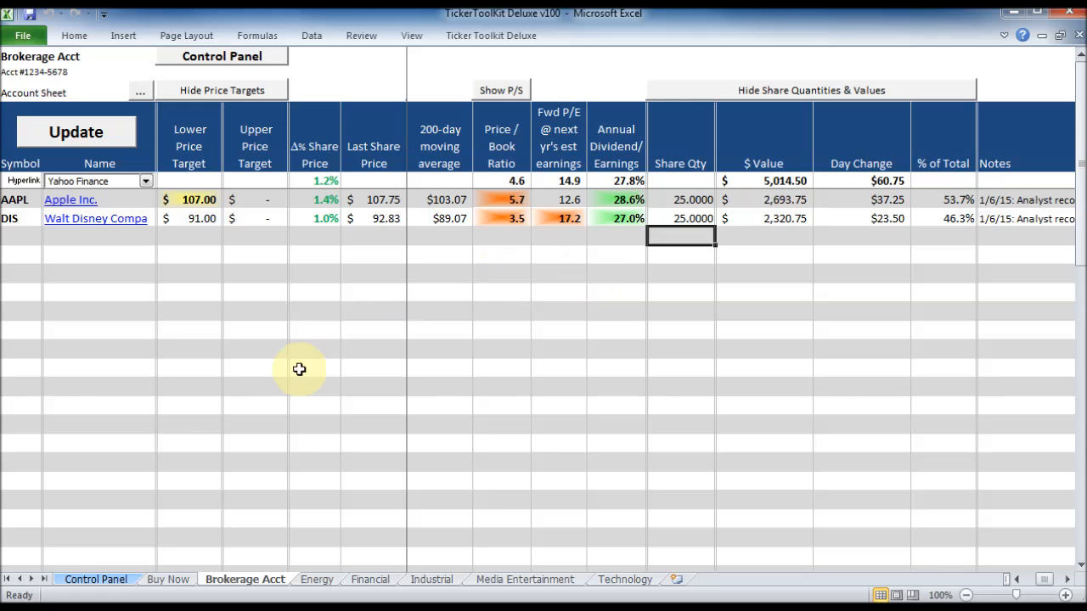
# Delete the Buy Now datasheet through the Control Panel's datasheet operations
pyautogui.click(95, 580)
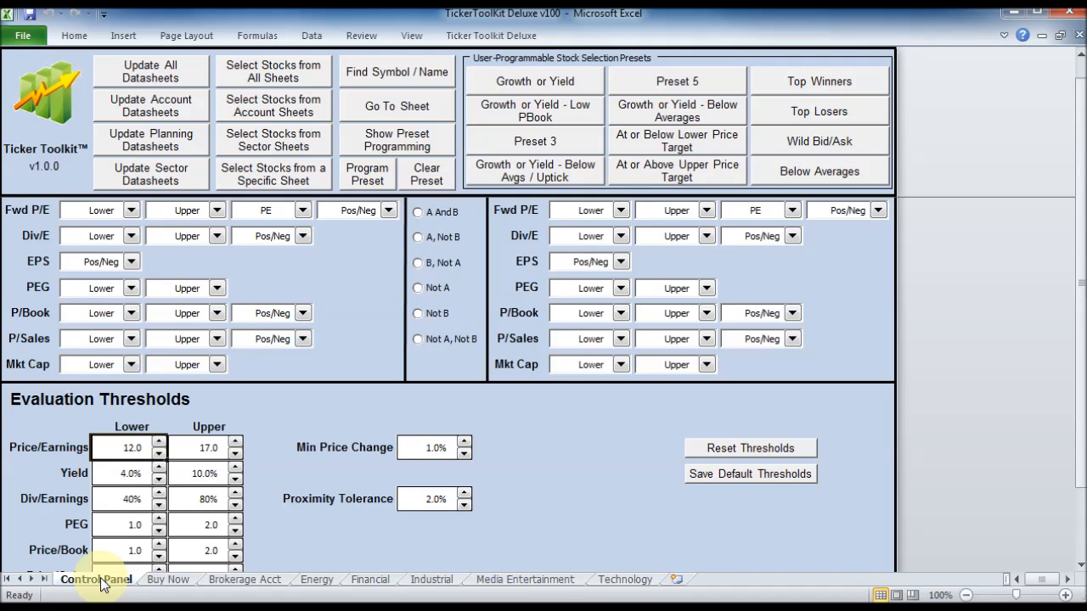
pyautogui.moveTo(1079, 395); pyautogui.dragTo(1072, 429)
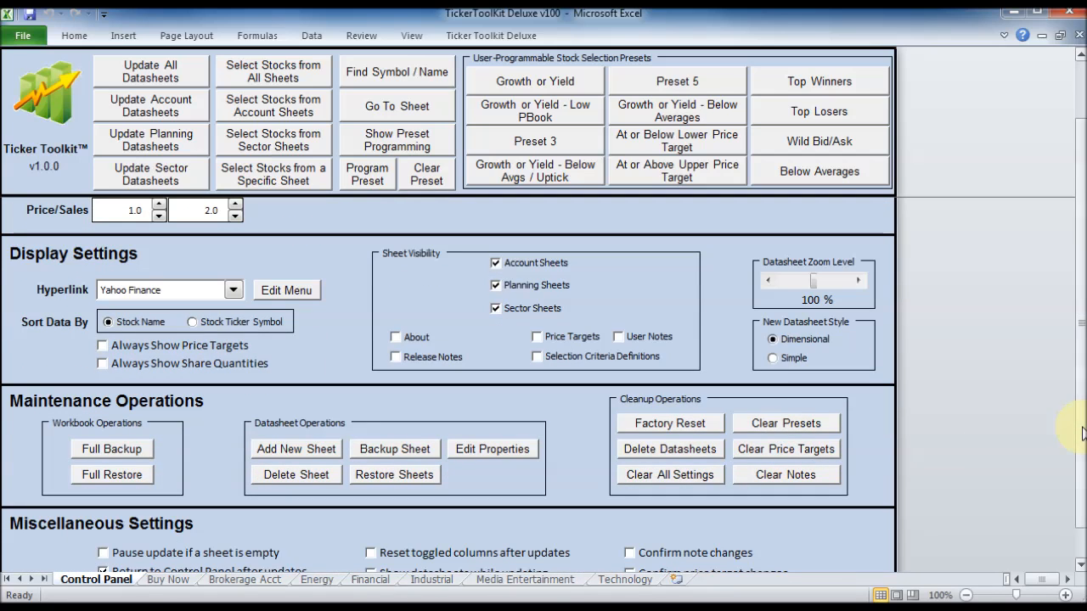
pyautogui.click(301, 483)
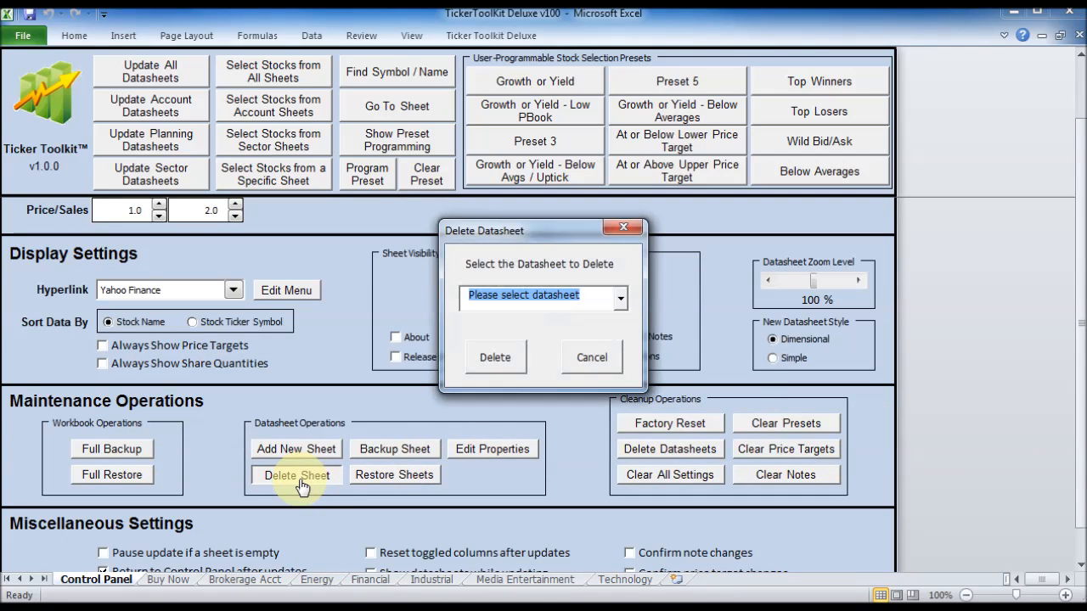
pyautogui.click(620, 297)
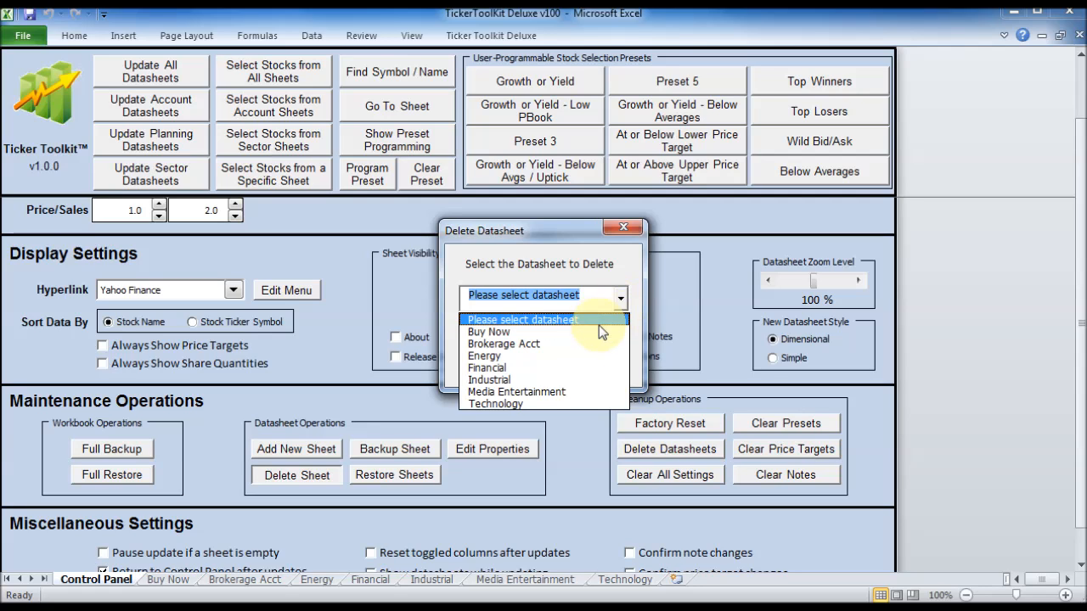
pyautogui.click(600, 333)
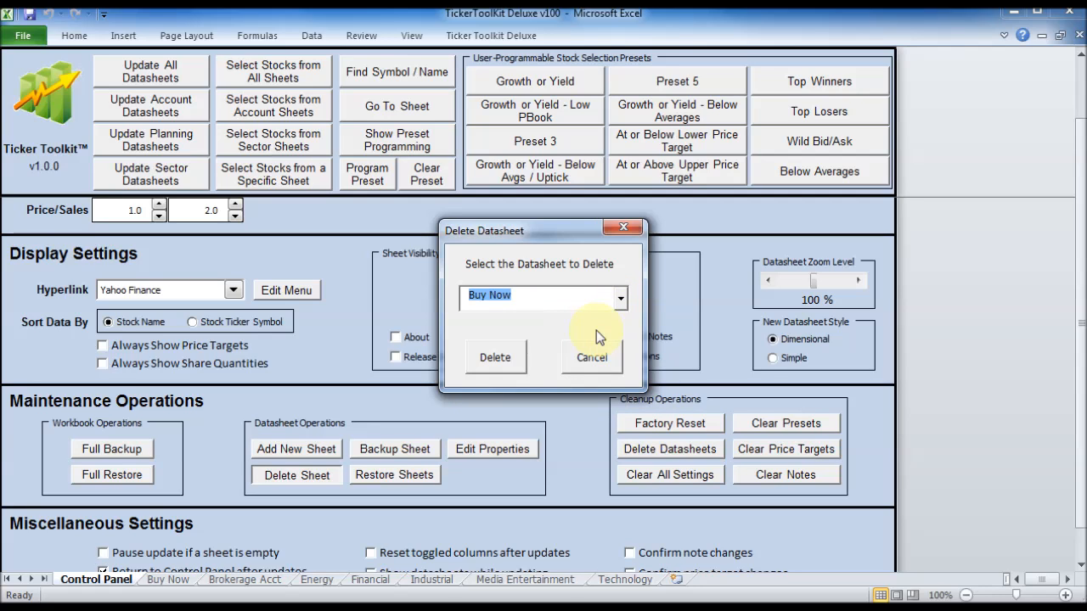
pyautogui.click(511, 360)
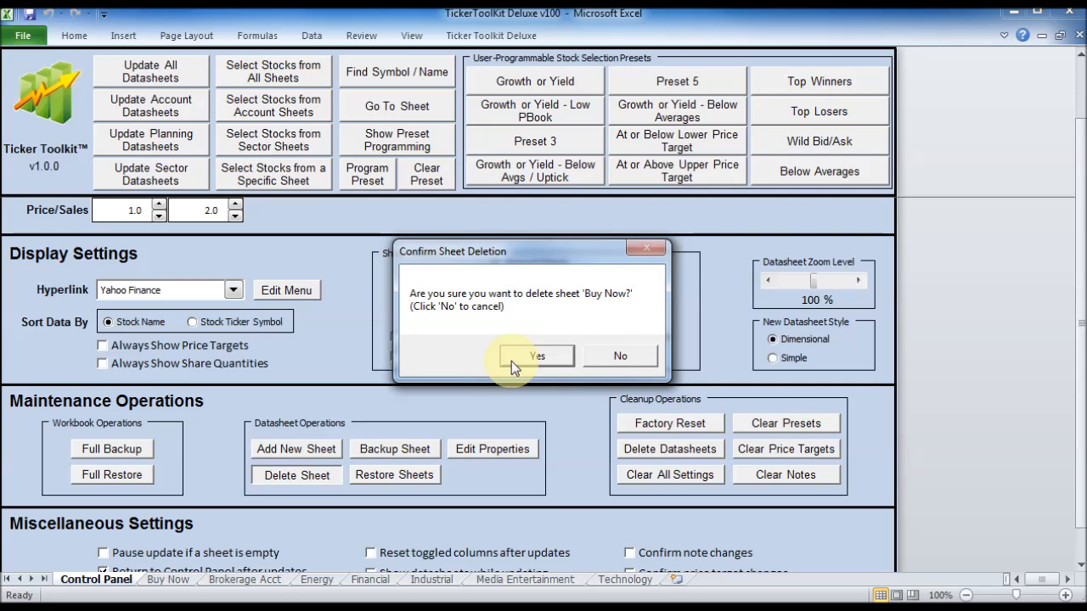
pyautogui.click(511, 360)
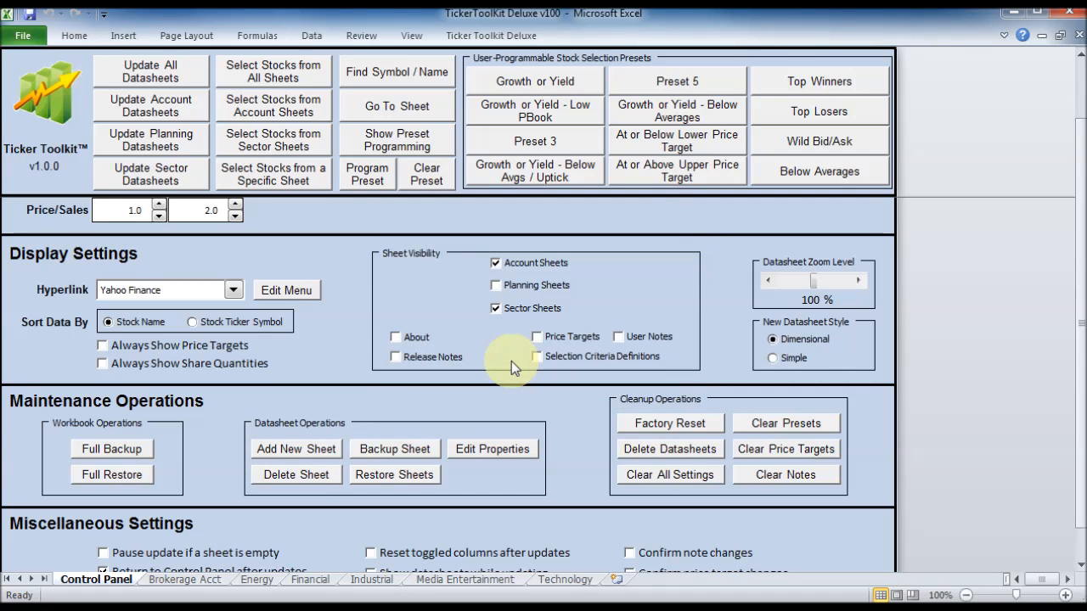